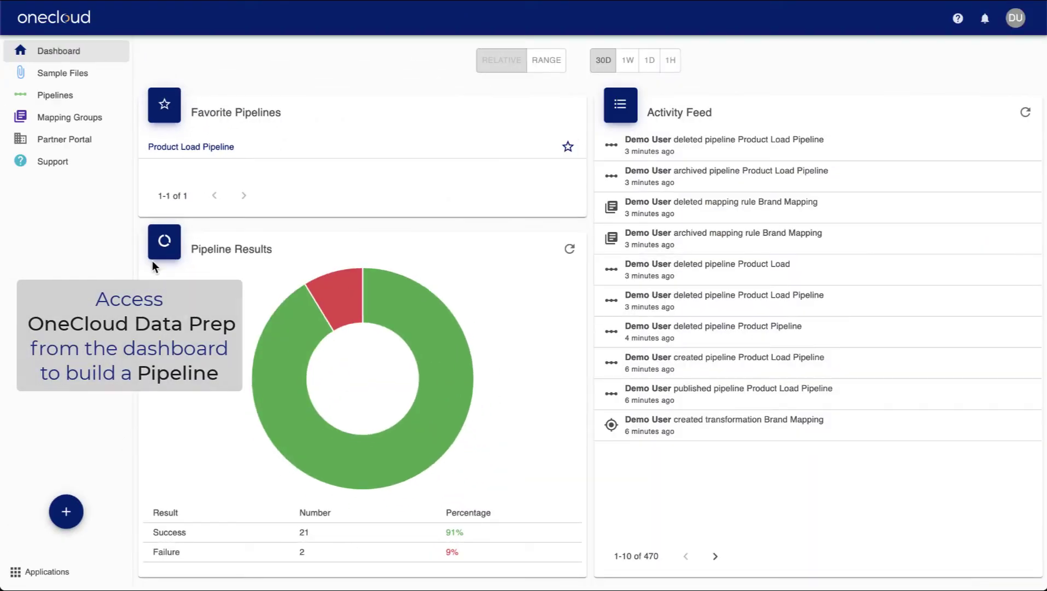
Open the Product Load Pipeline and load product-performance-data.csv as its matched sample data.
click(184, 146)
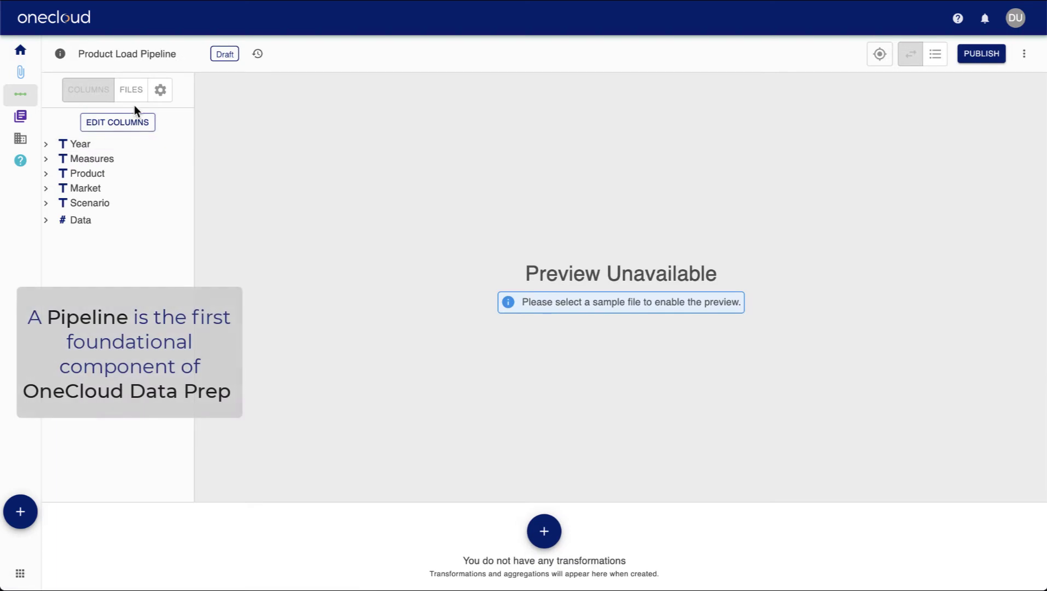
click(130, 91)
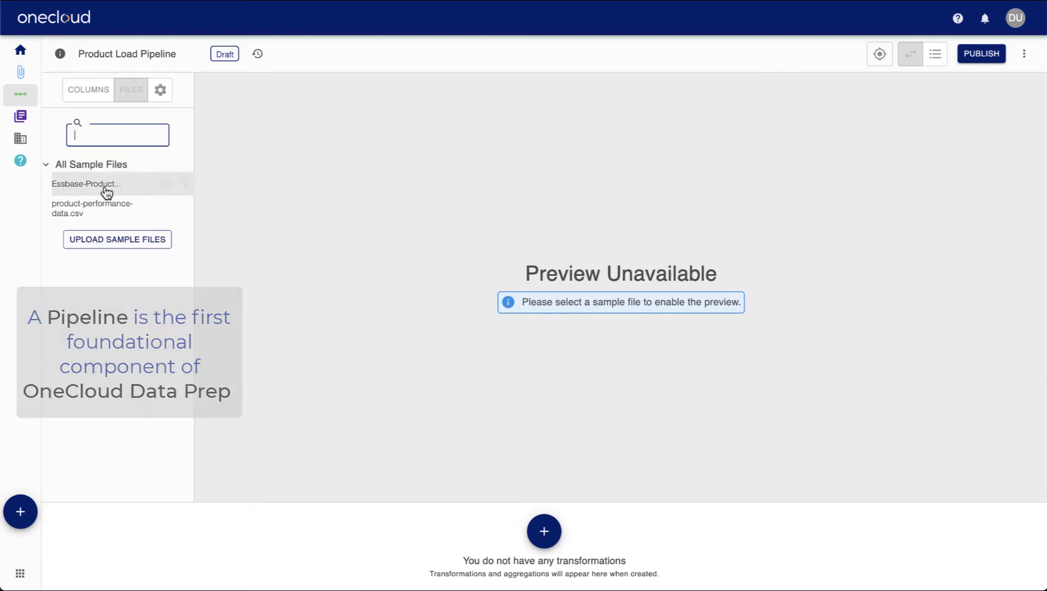
mouse_move(96, 207)
click(182, 208)
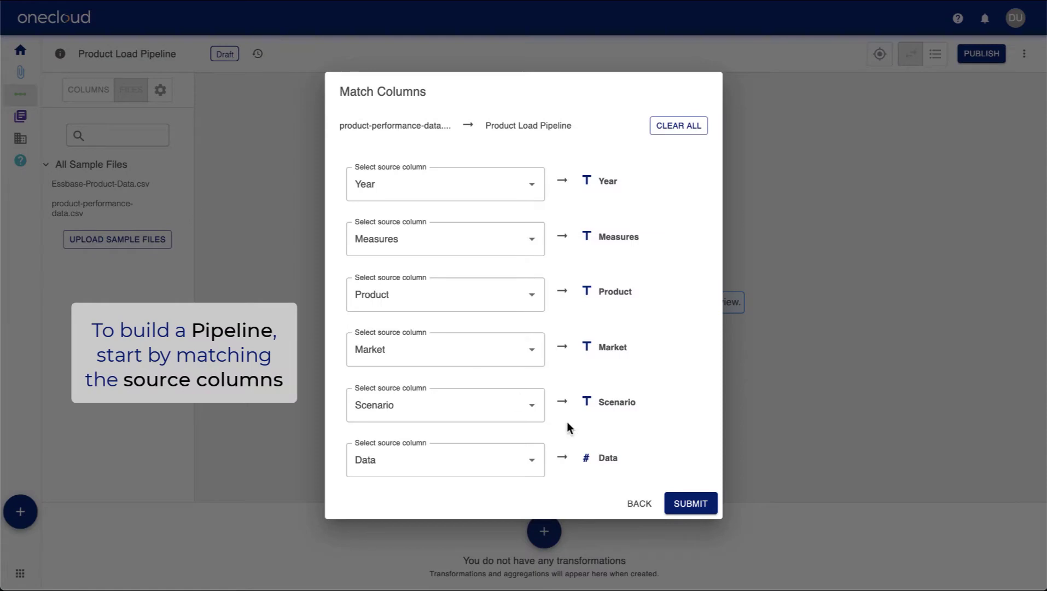
click(679, 498)
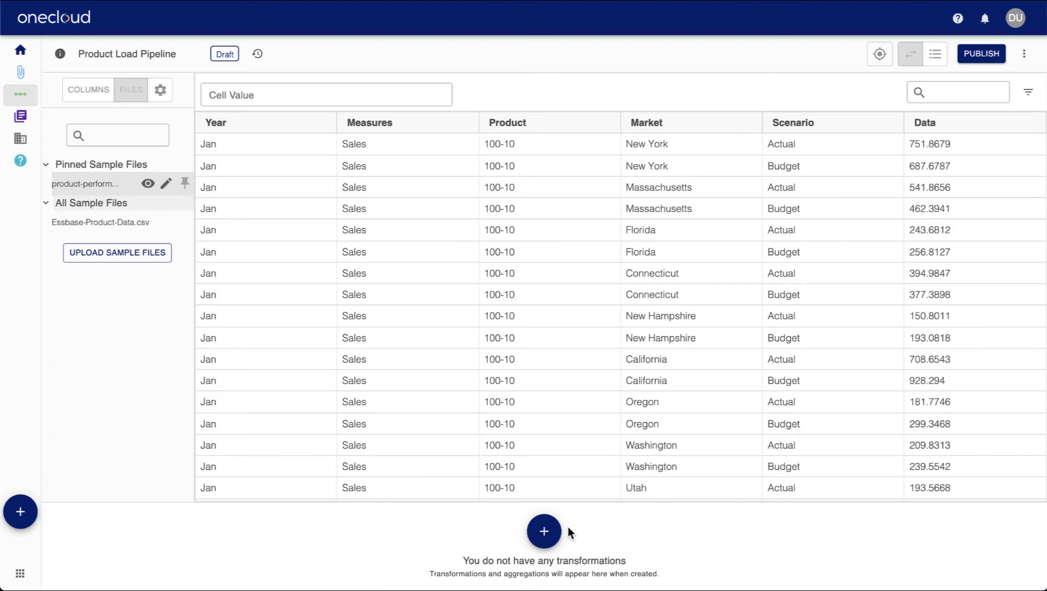
click(544, 531)
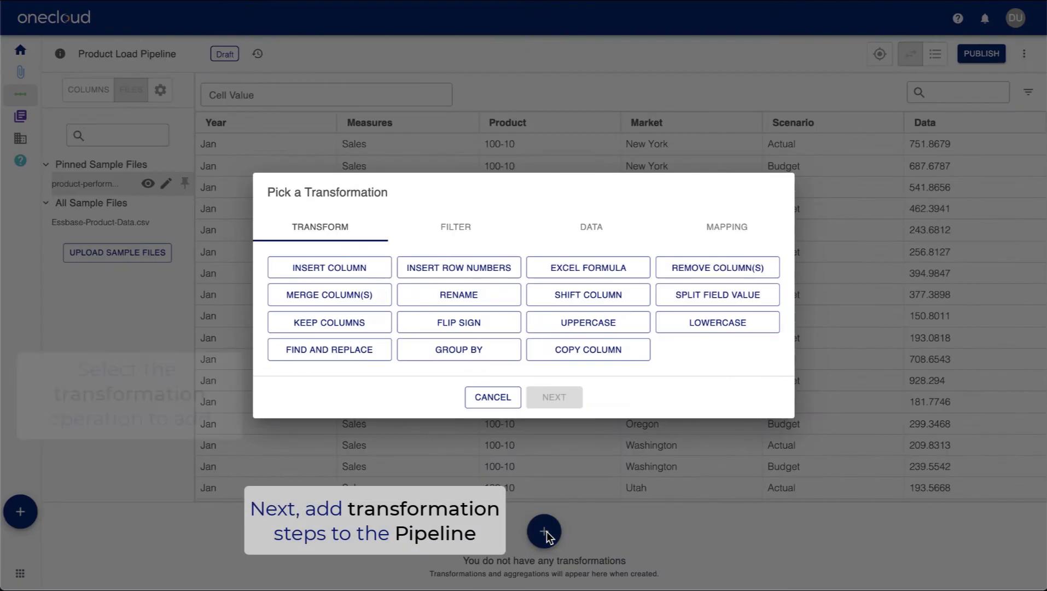
Add an Insert Row Numbers step with a RowNum column, starting at 1, in first position.
click(489, 267)
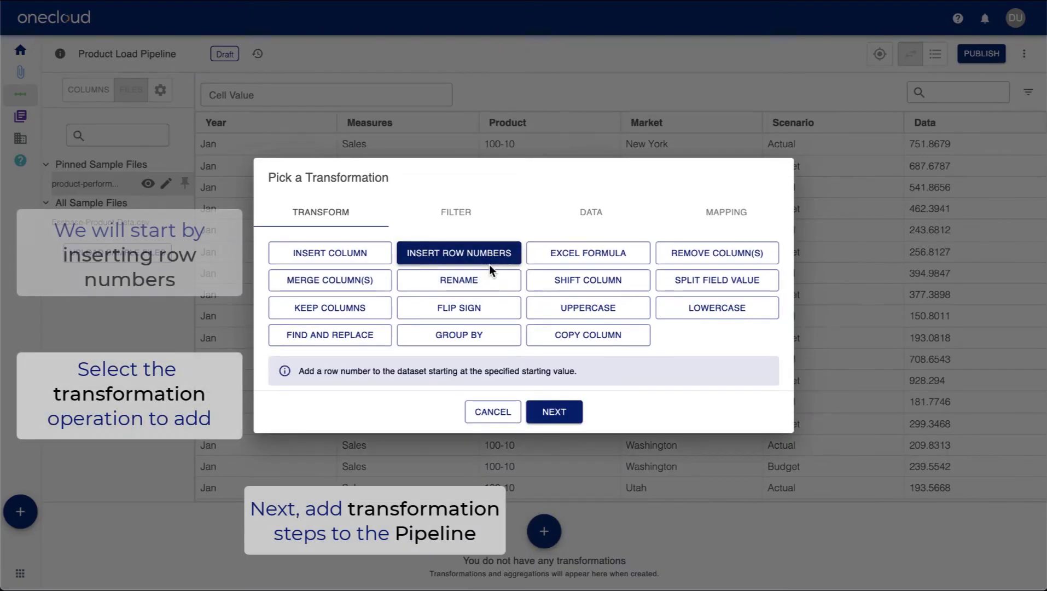
click(546, 408)
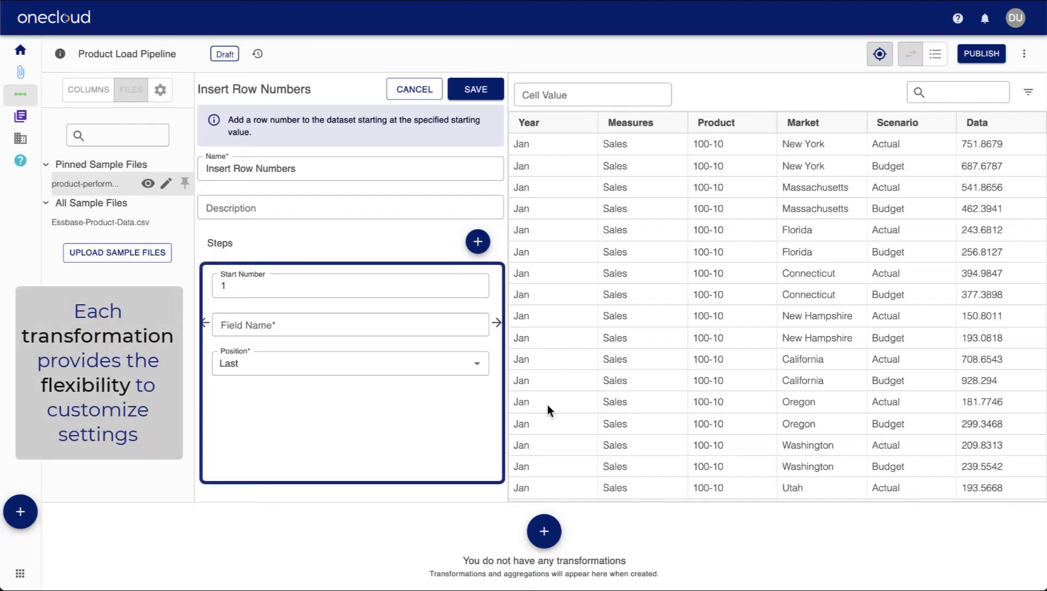
click(453, 328)
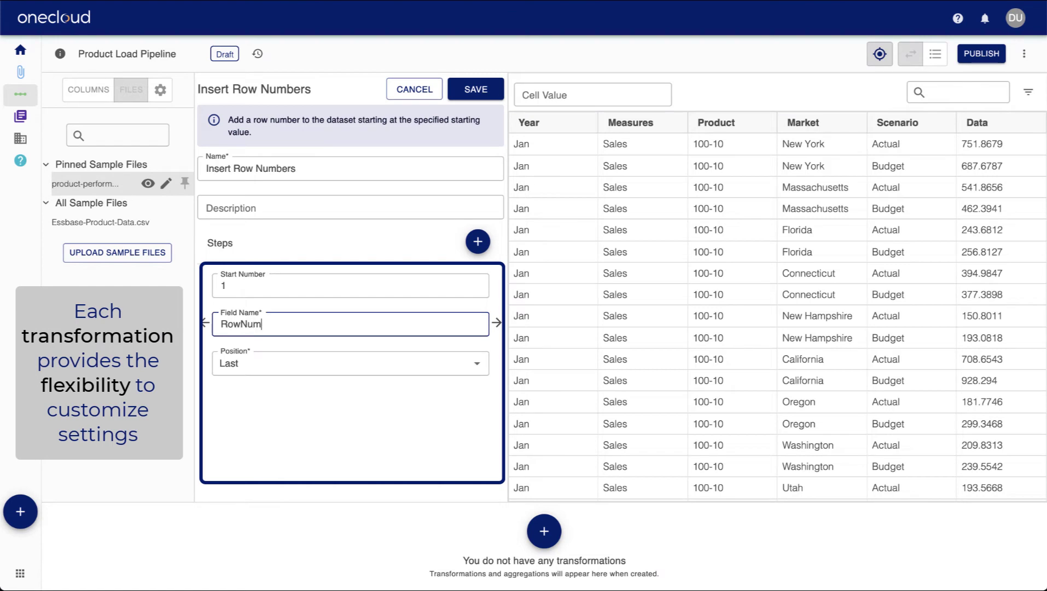
click(478, 364)
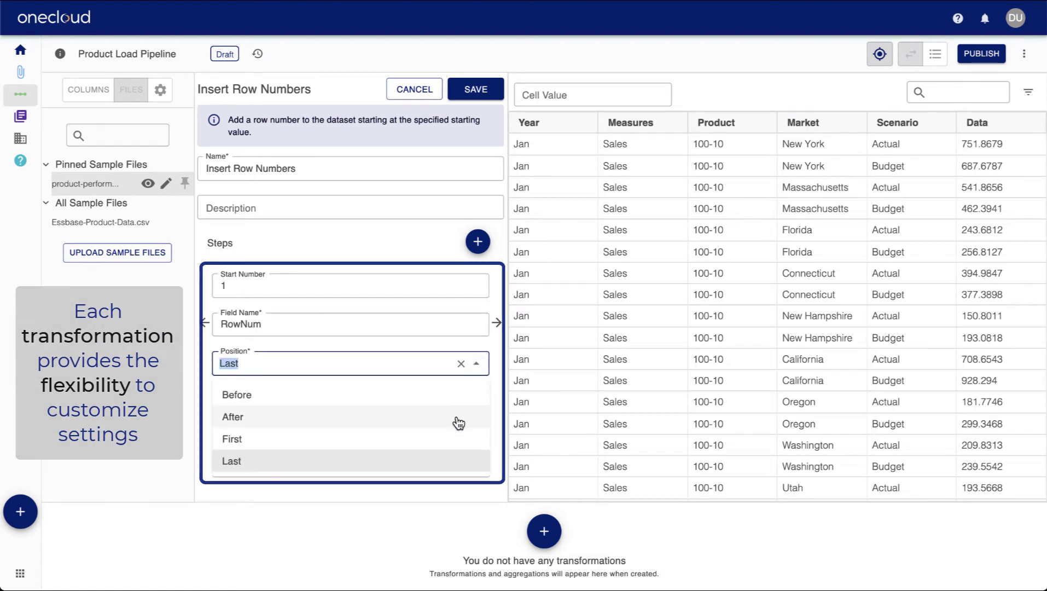
click(454, 437)
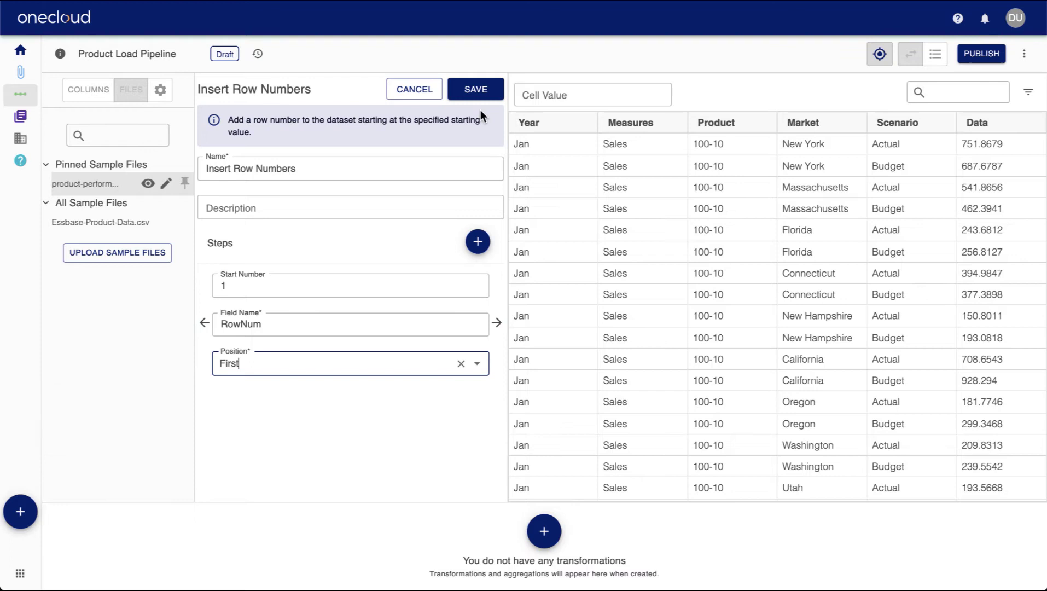
click(476, 90)
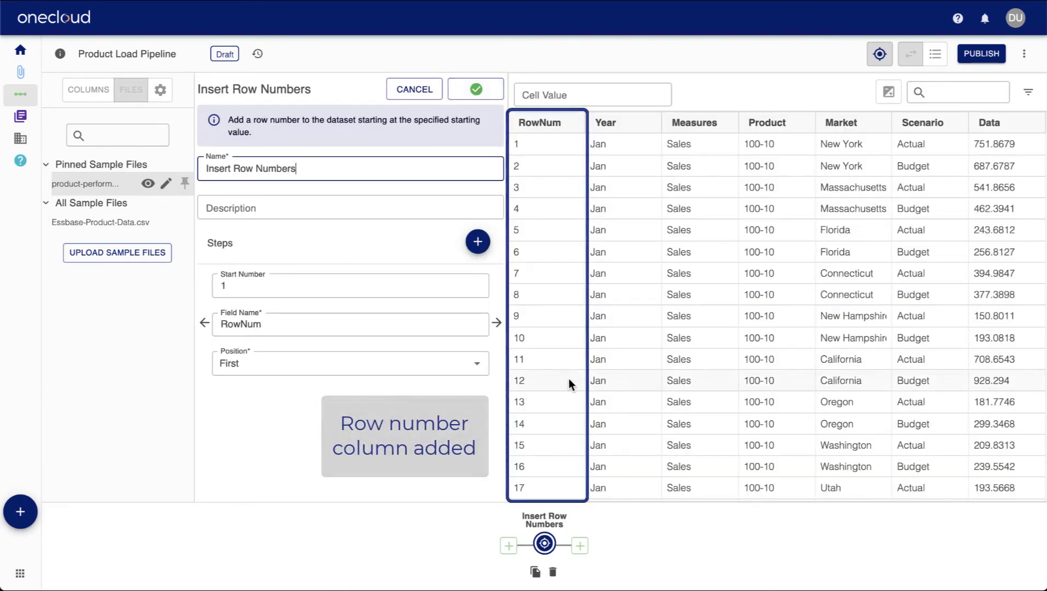
Add an Excel Formula step creating a Rounded column with formula round(Data,2).
click(579, 545)
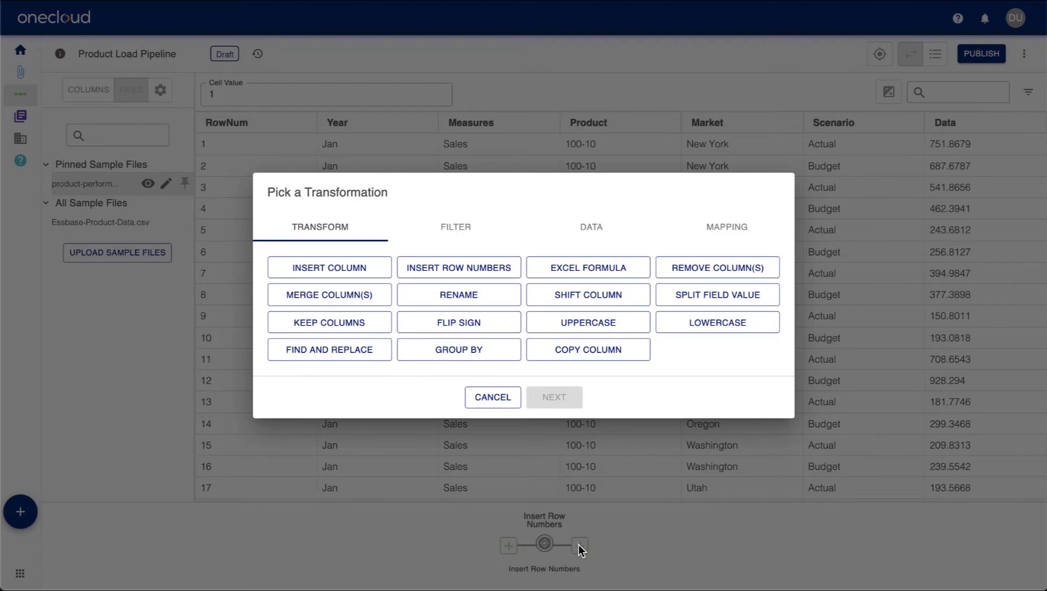
click(583, 272)
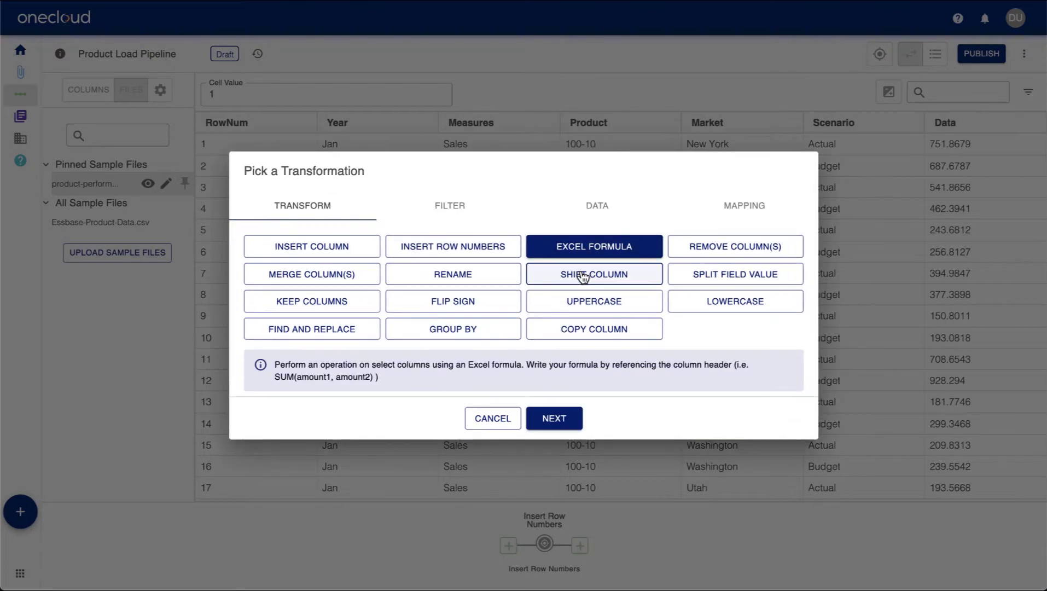
click(555, 418)
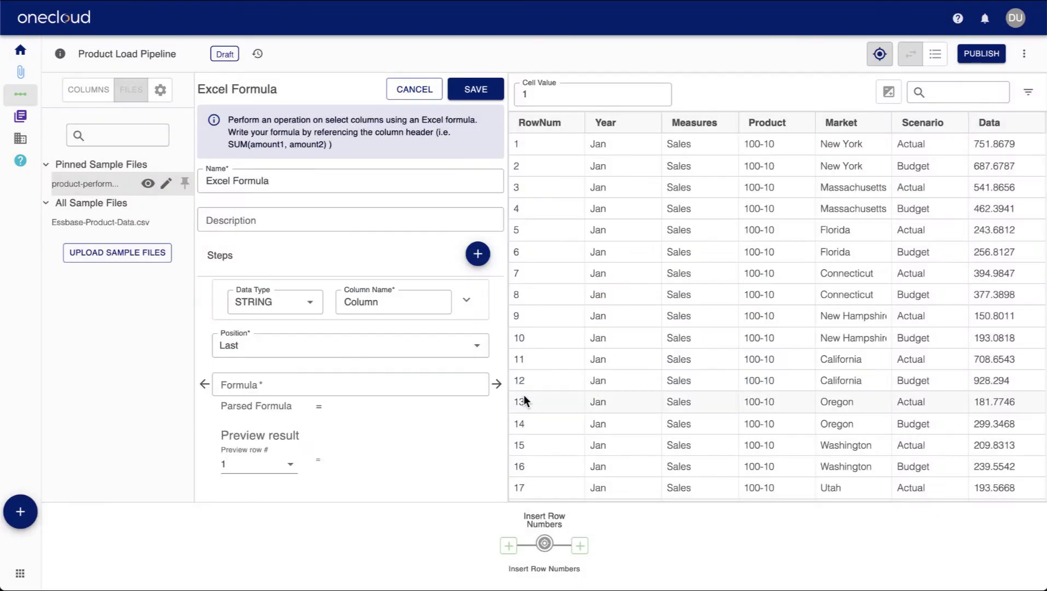
double_click(367, 300)
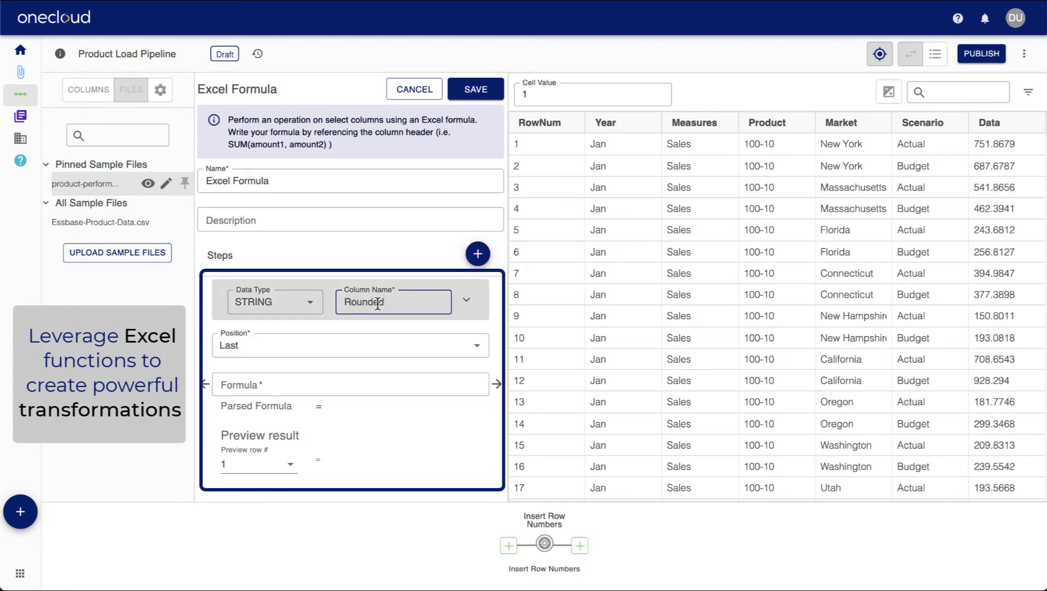
click(393, 385)
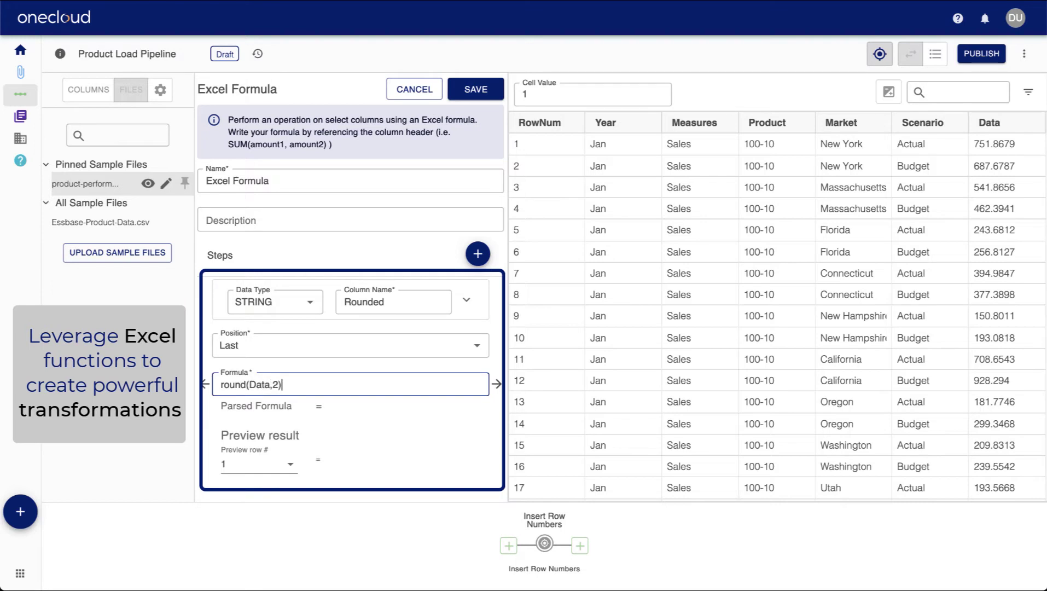
click(459, 150)
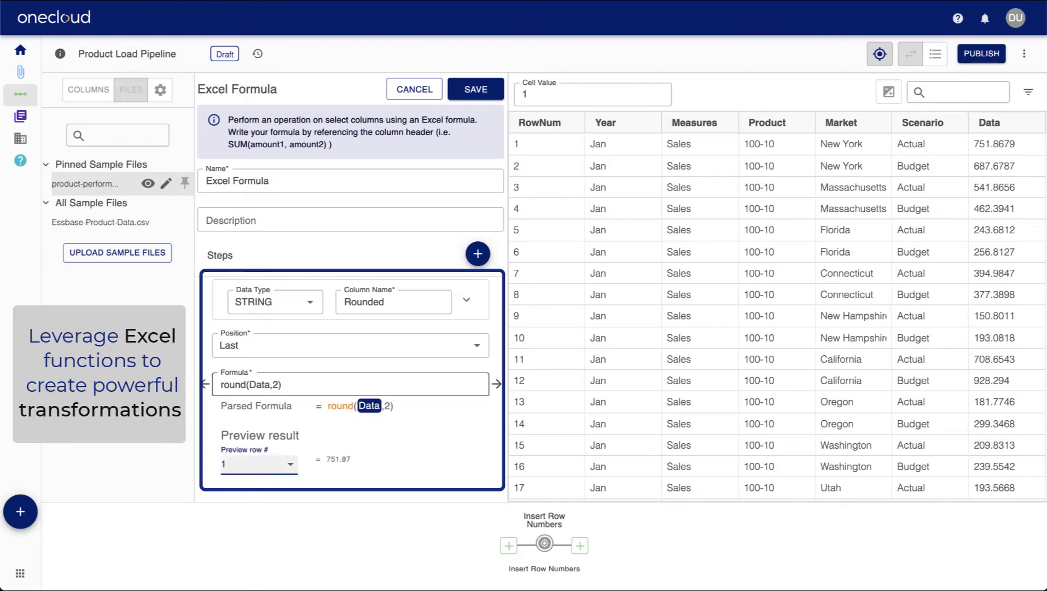
click(474, 92)
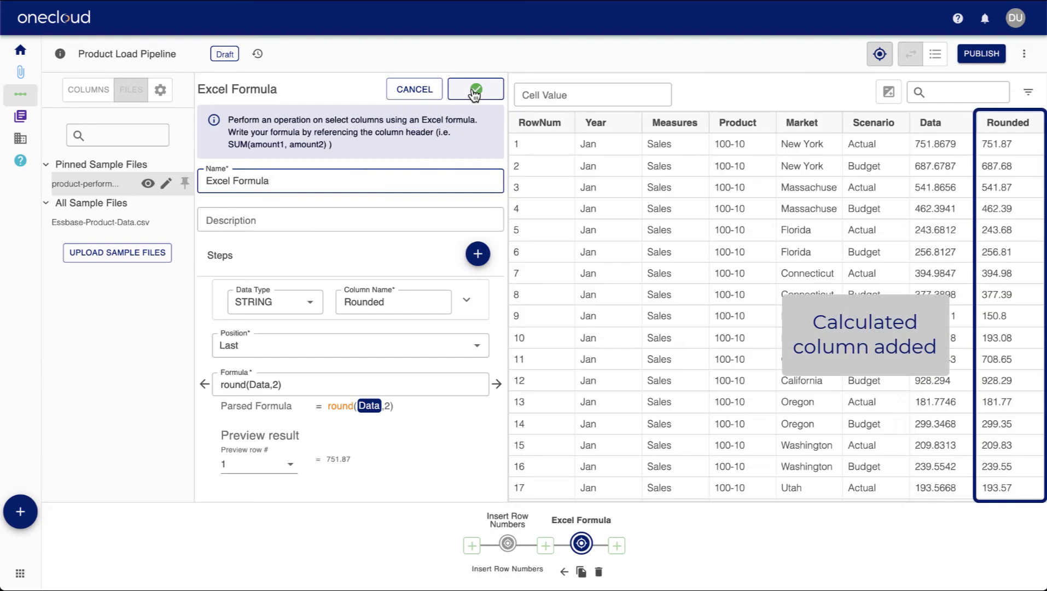
click(617, 545)
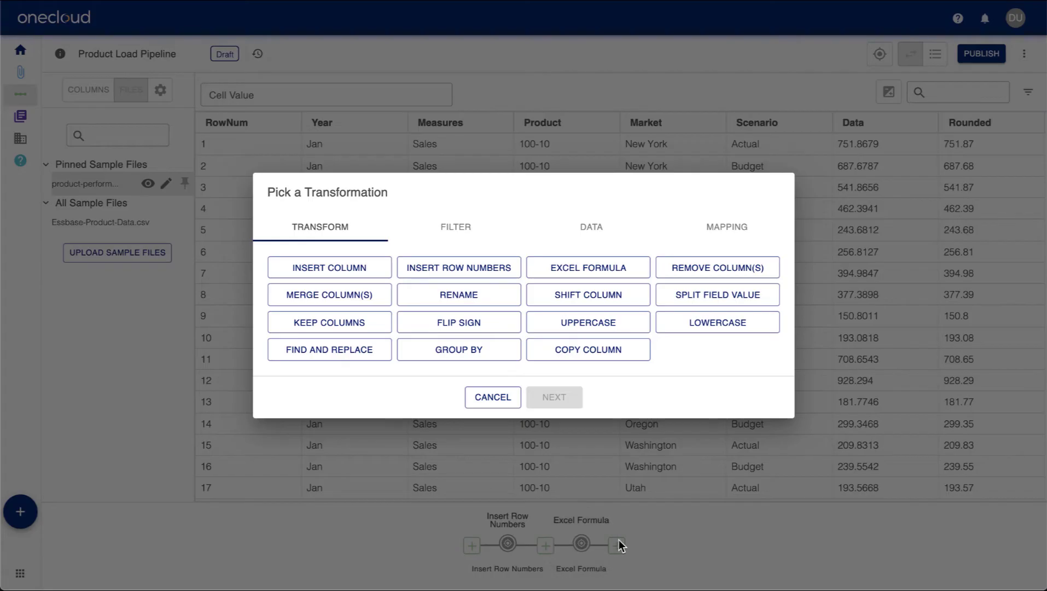
Add a Remove Columns step named Exclude Data that drops the Data column.
click(696, 269)
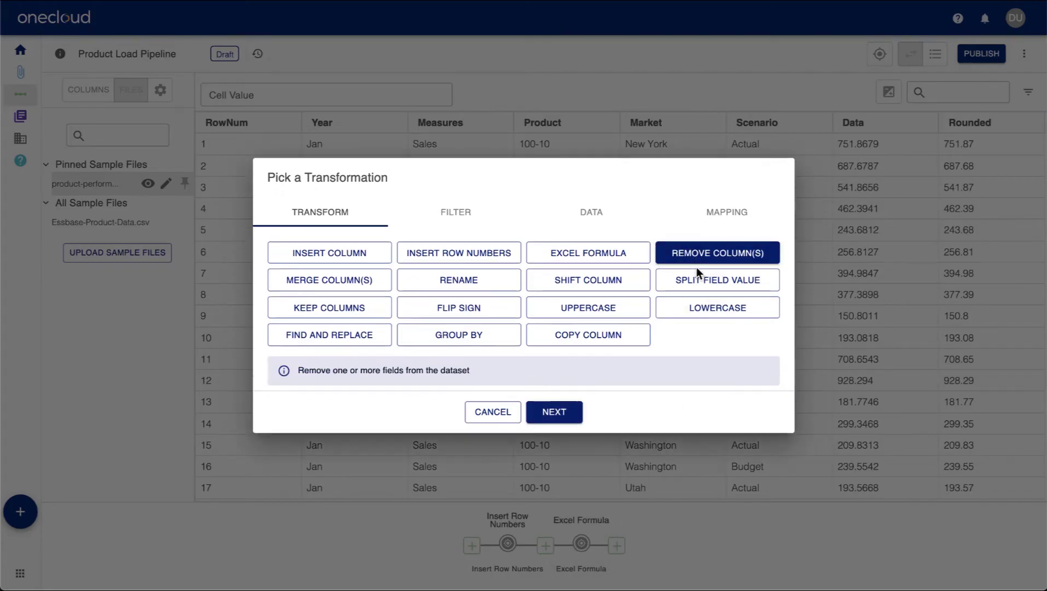
click(561, 412)
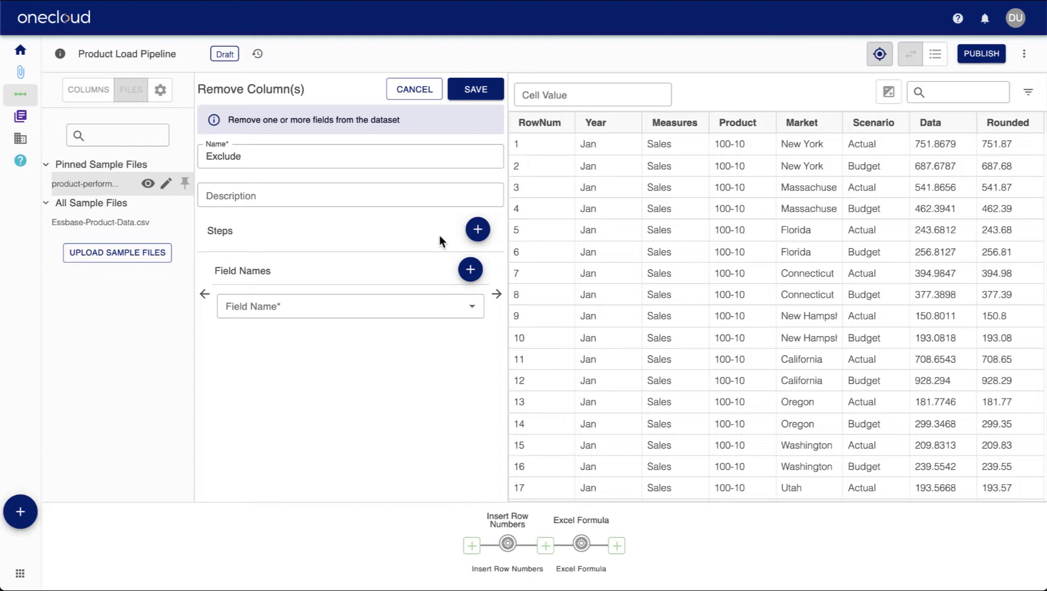
click(407, 154)
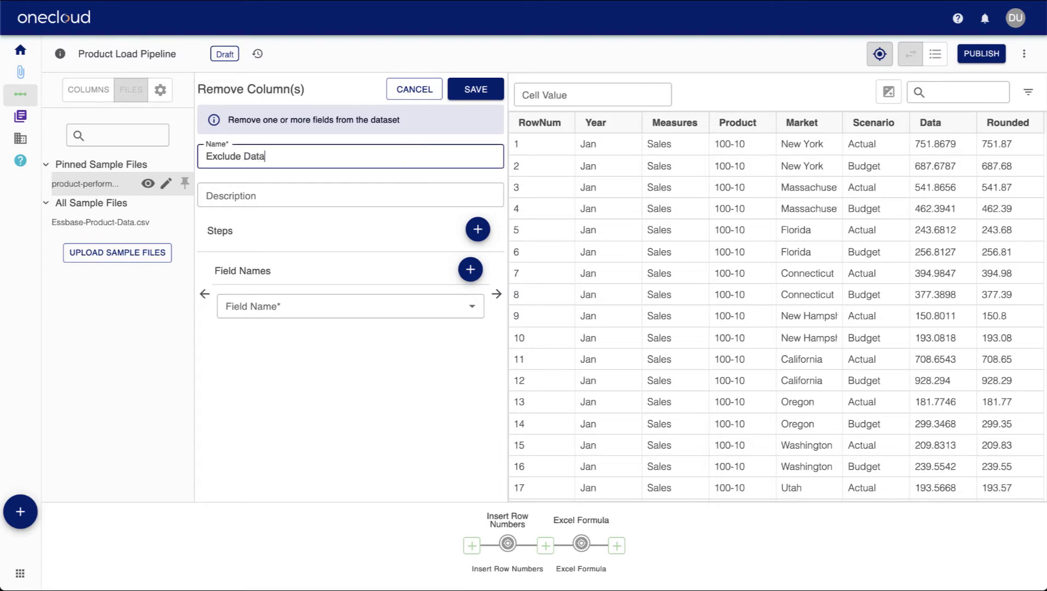
click(470, 308)
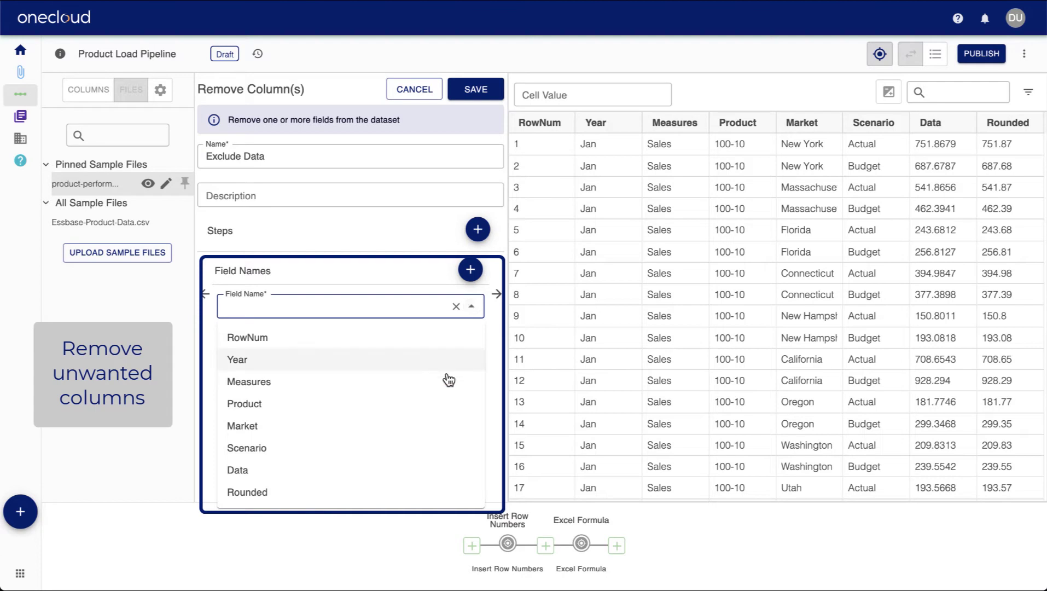
click(415, 466)
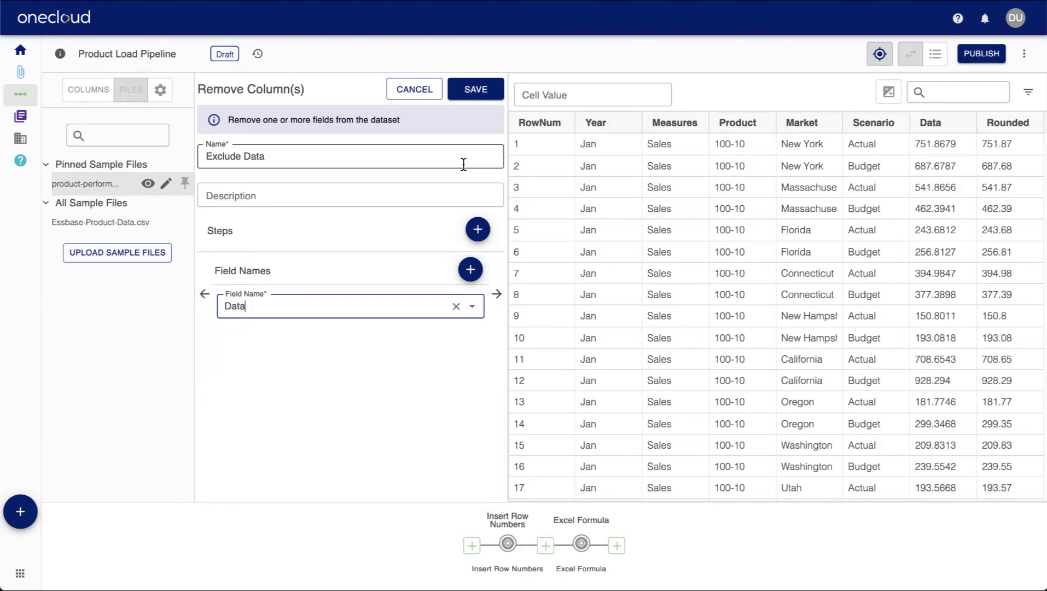
click(476, 90)
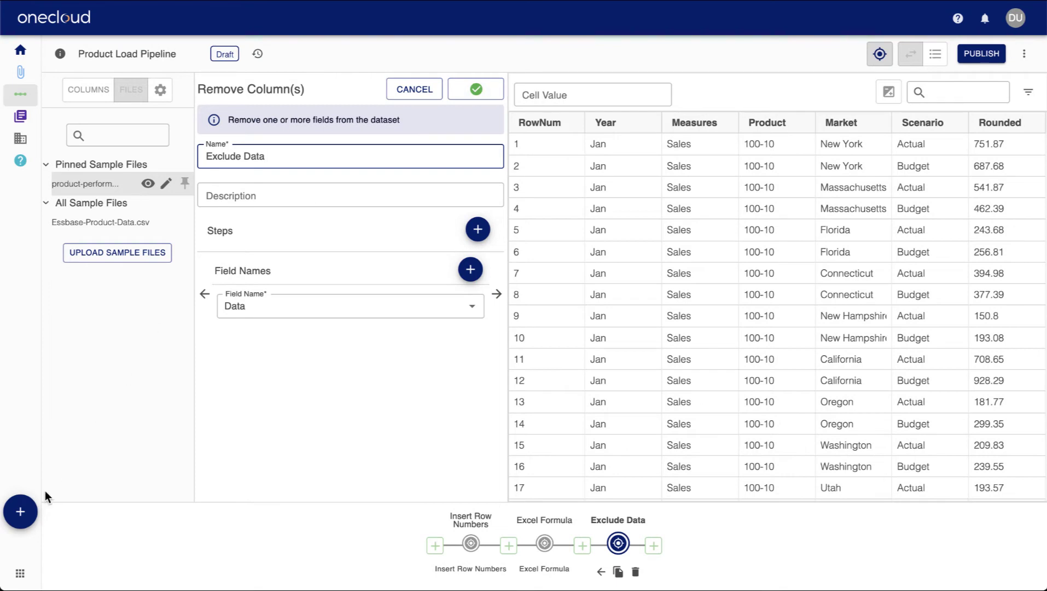
mouse_move(20, 511)
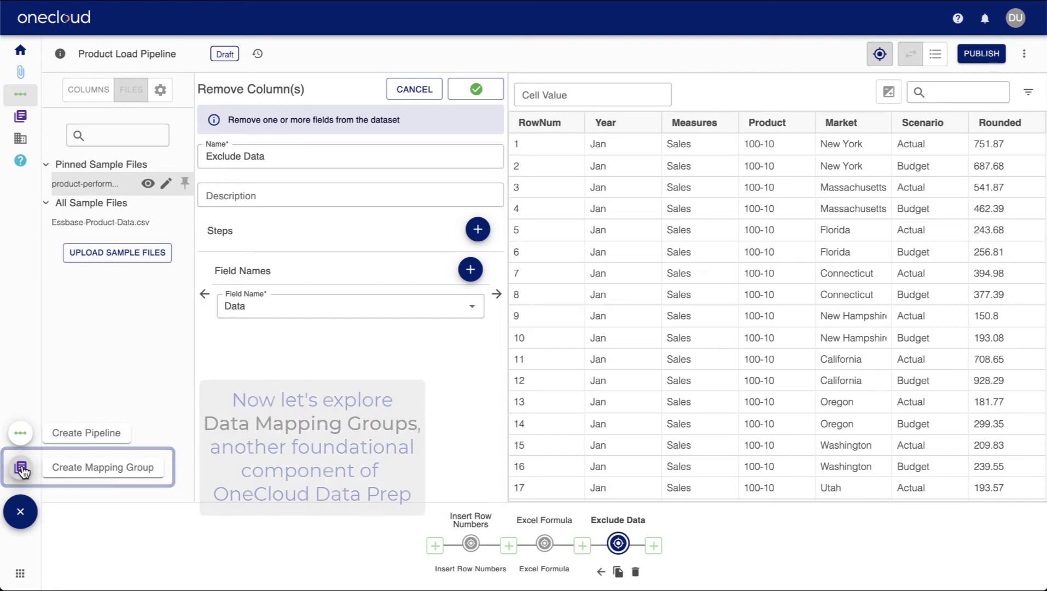
Create a new mapping group named Brand Map.
click(22, 474)
click(191, 287)
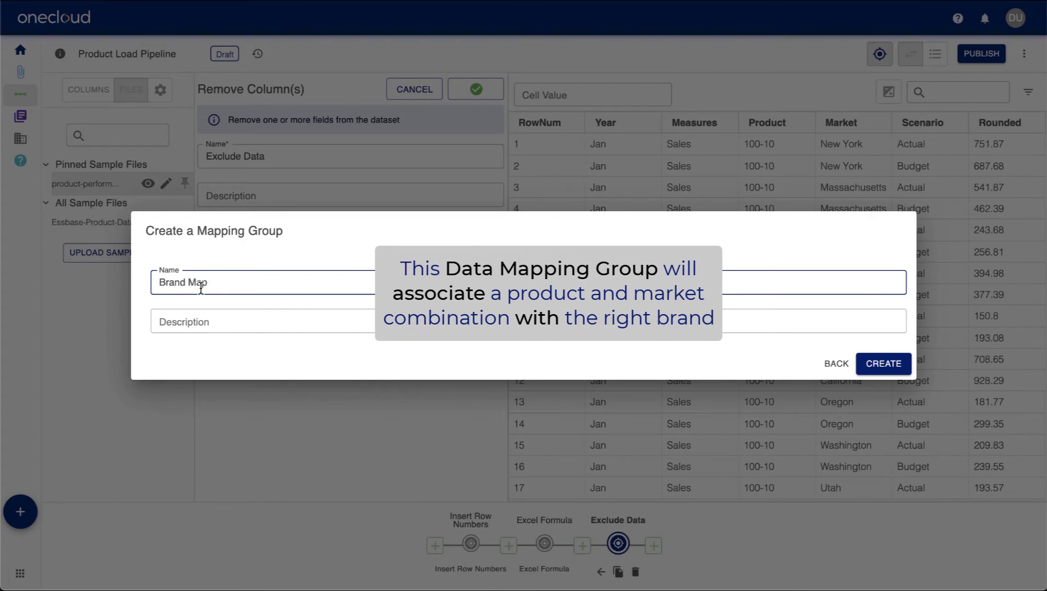
click(867, 365)
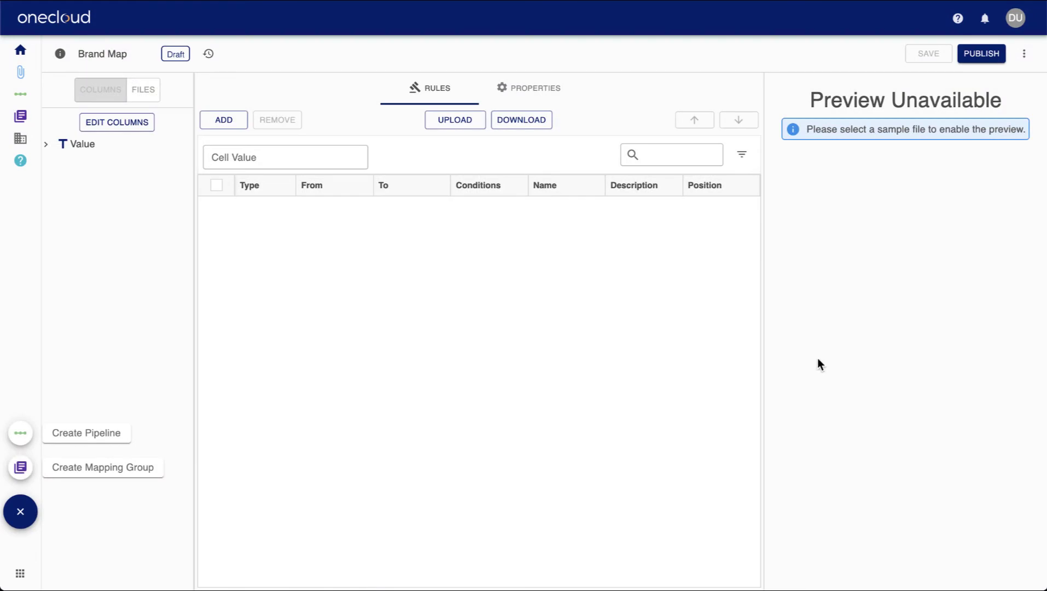
Define Brand Map's columns as primary ProductMap plus a second Market column, and save.
click(127, 122)
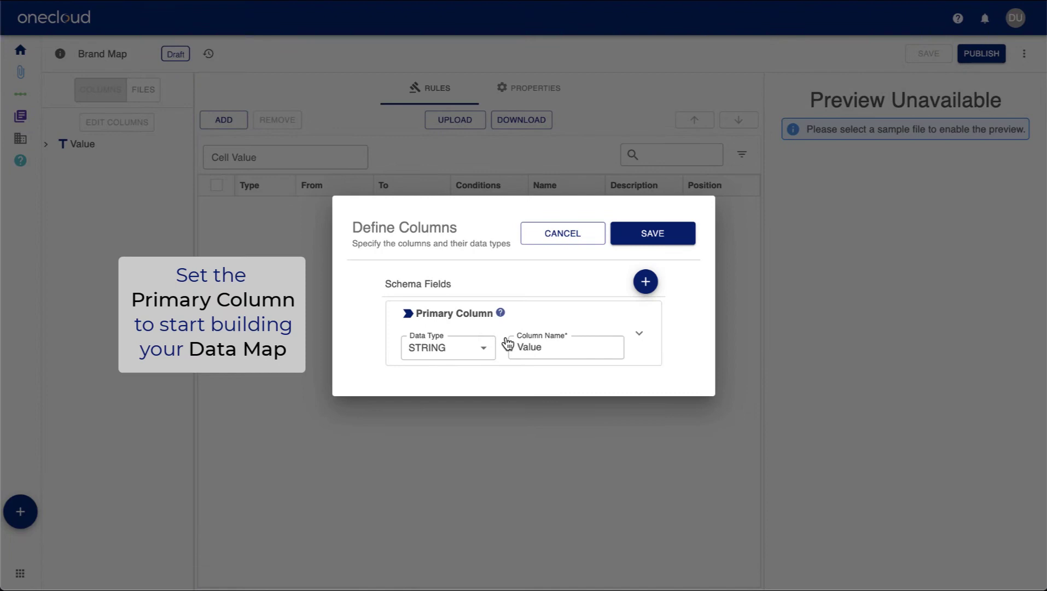
double_click(527, 348)
text(ProductMap)
click(645, 281)
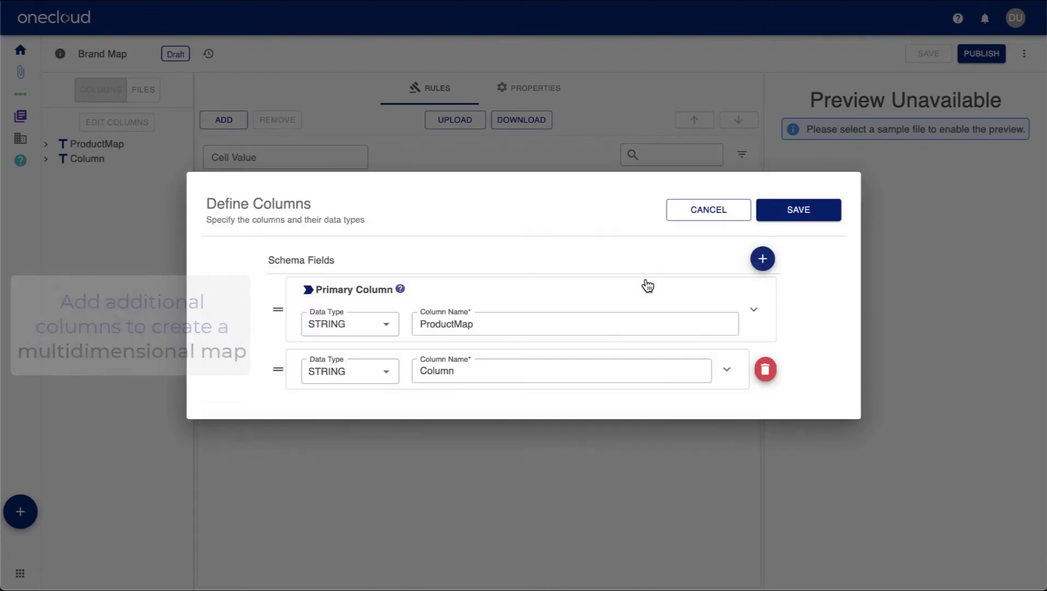
click(443, 372)
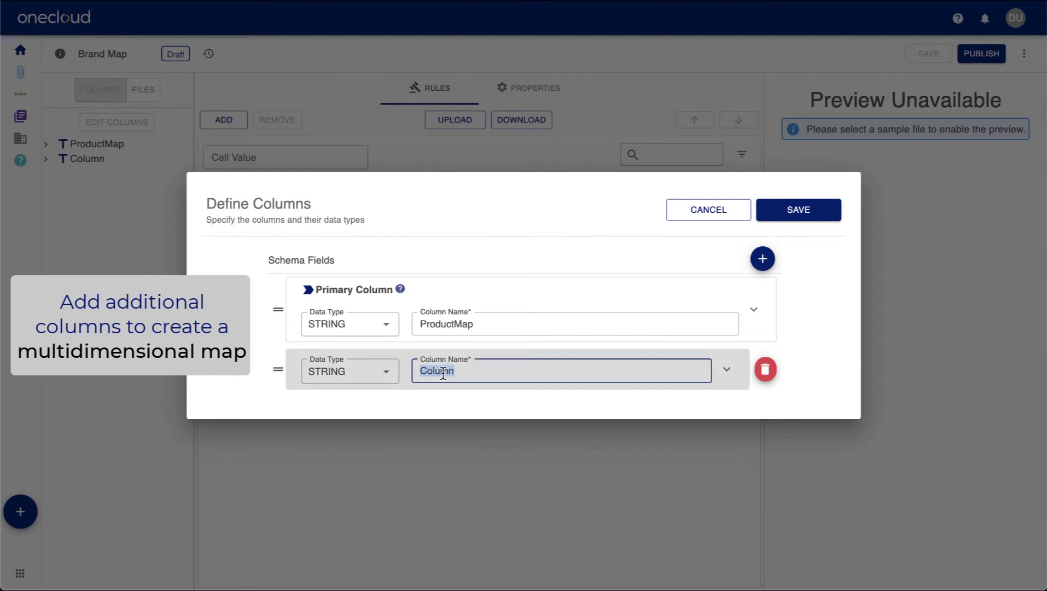
text(Market)
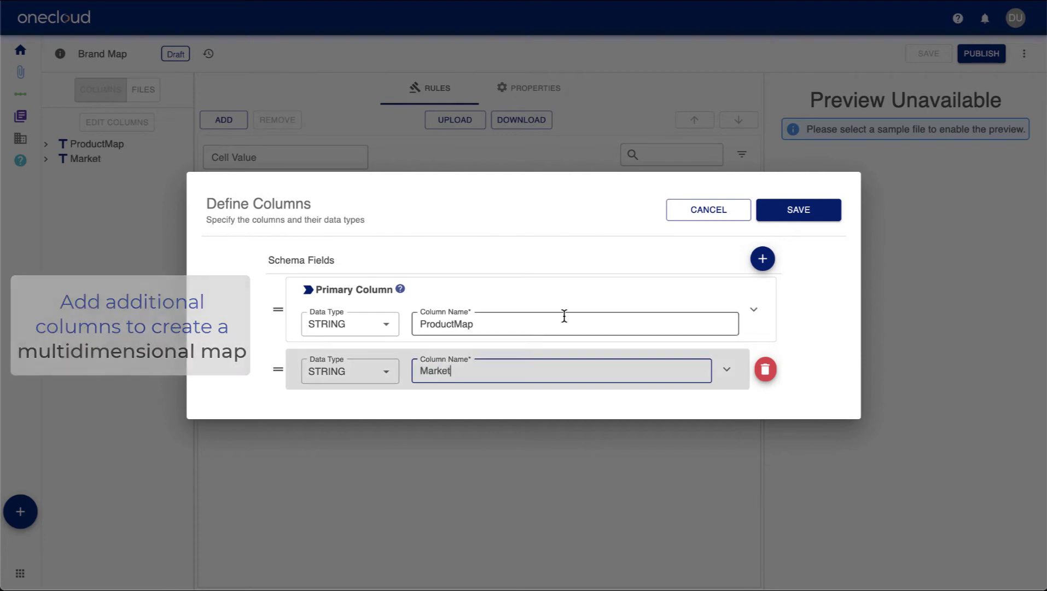
click(779, 220)
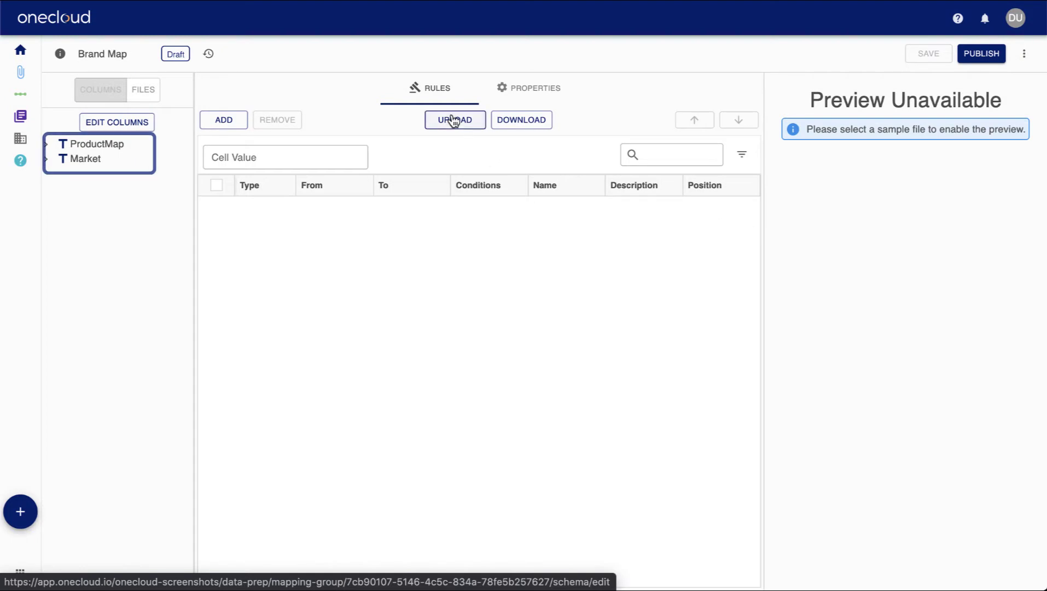
Upload rules from product-sku-brand-map.csv into Brand Map and widen the Conditions column.
click(455, 119)
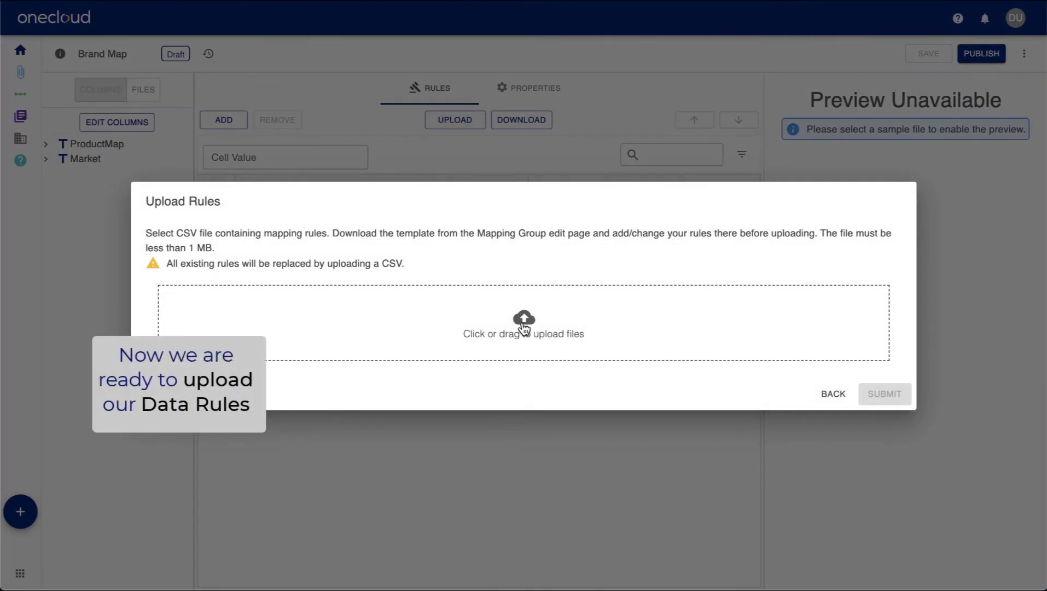
click(524, 327)
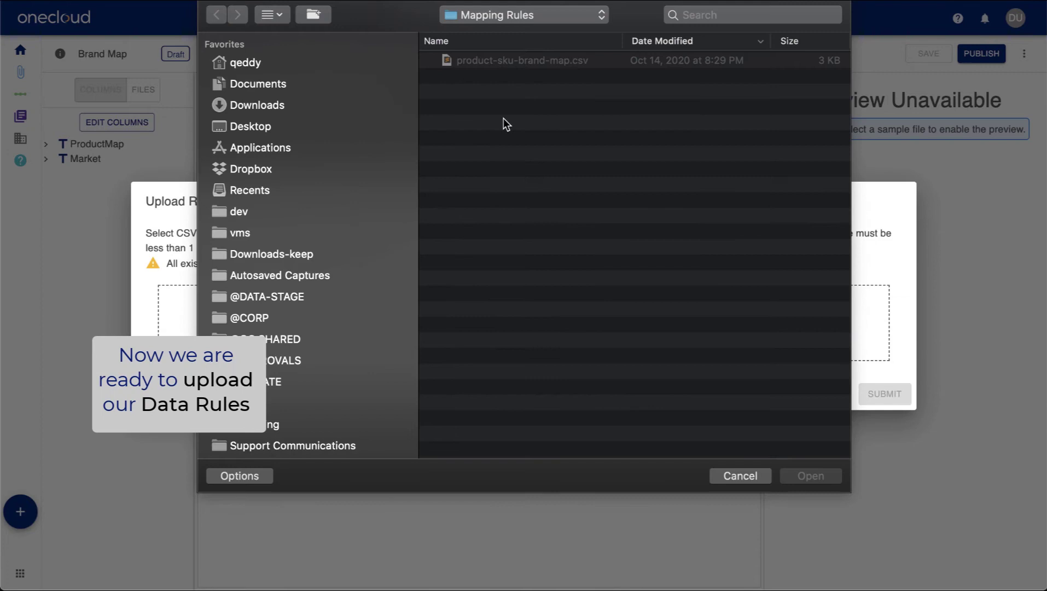
click(502, 63)
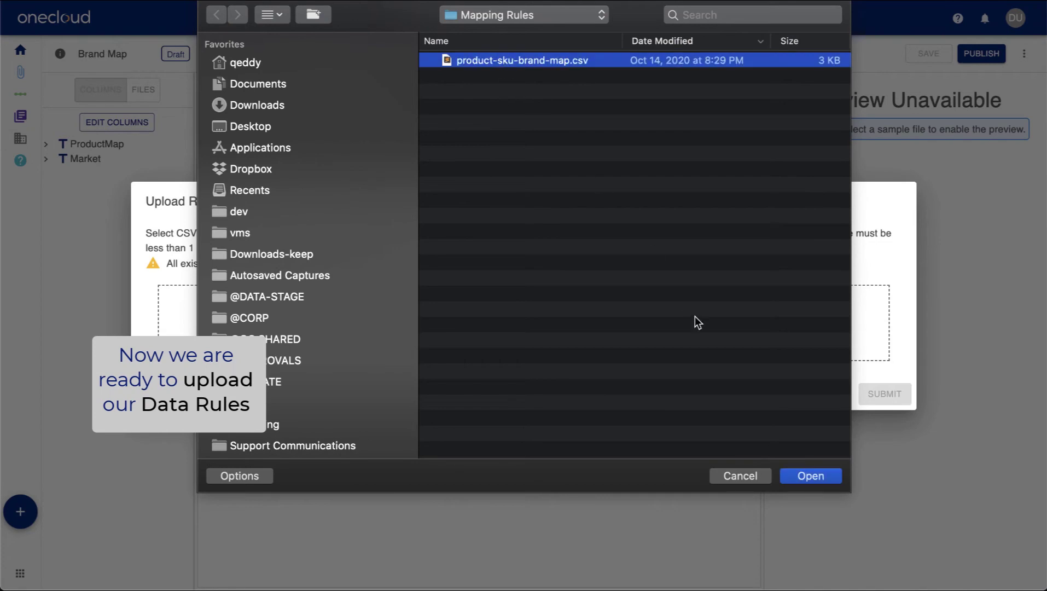
click(807, 477)
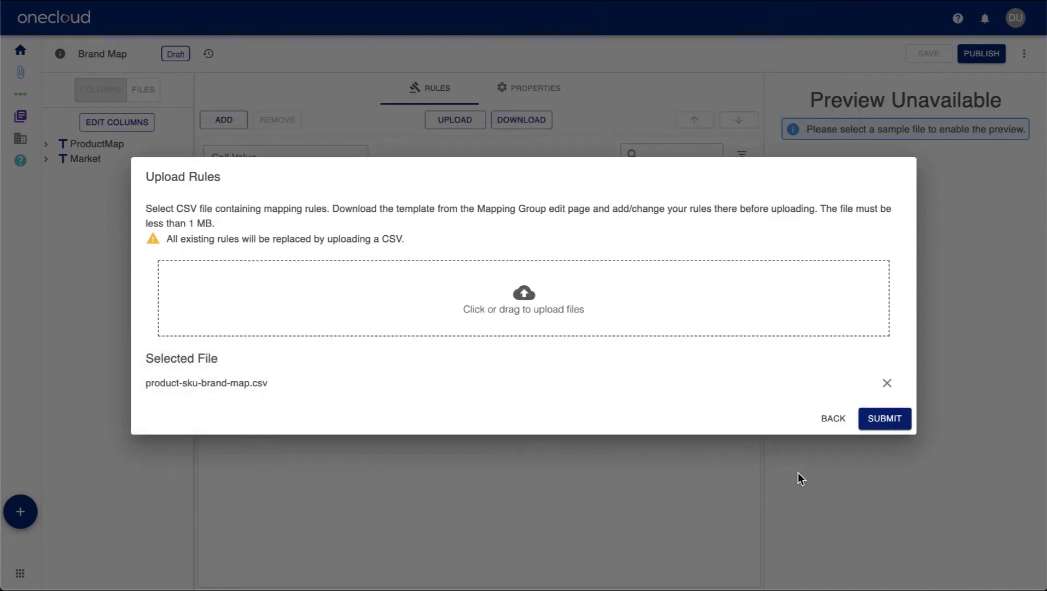
click(875, 424)
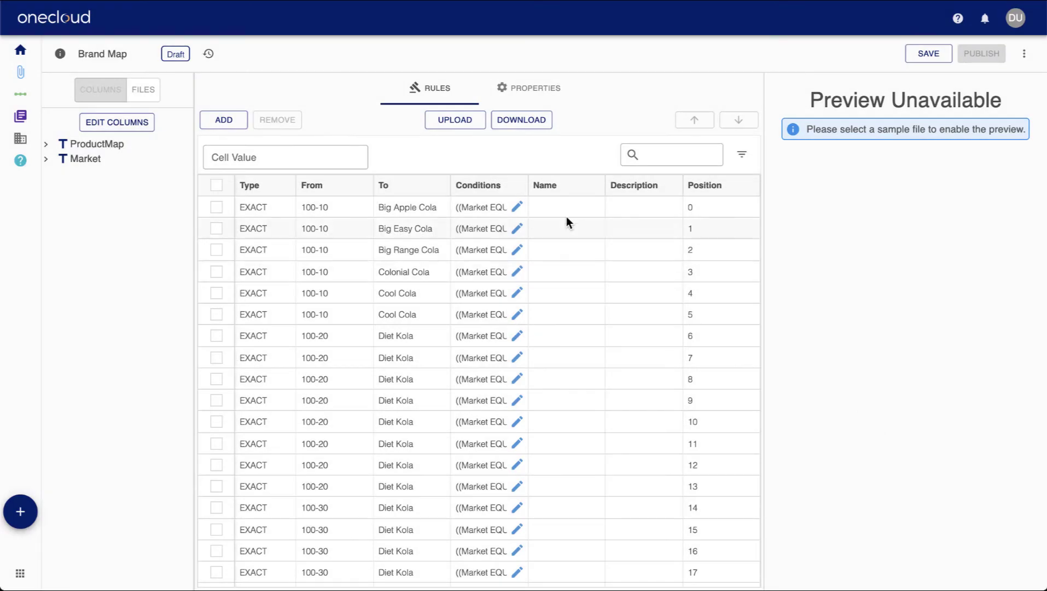
drag(528, 184, 632, 183)
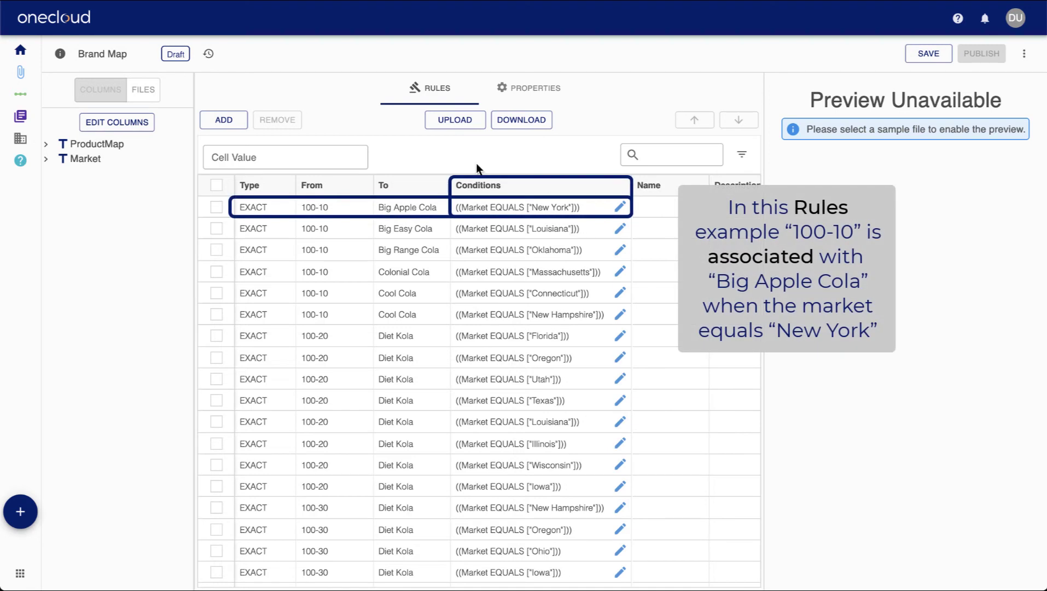
Preview Brand Map against pinned product-performance-data.csv, matching Product to ProductMap.
click(147, 88)
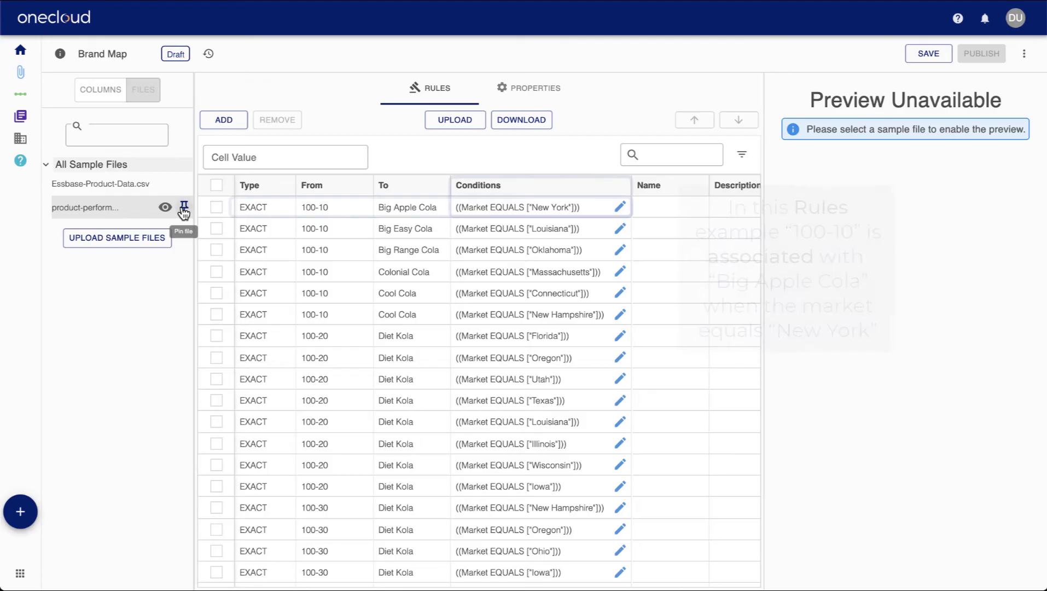
click(183, 206)
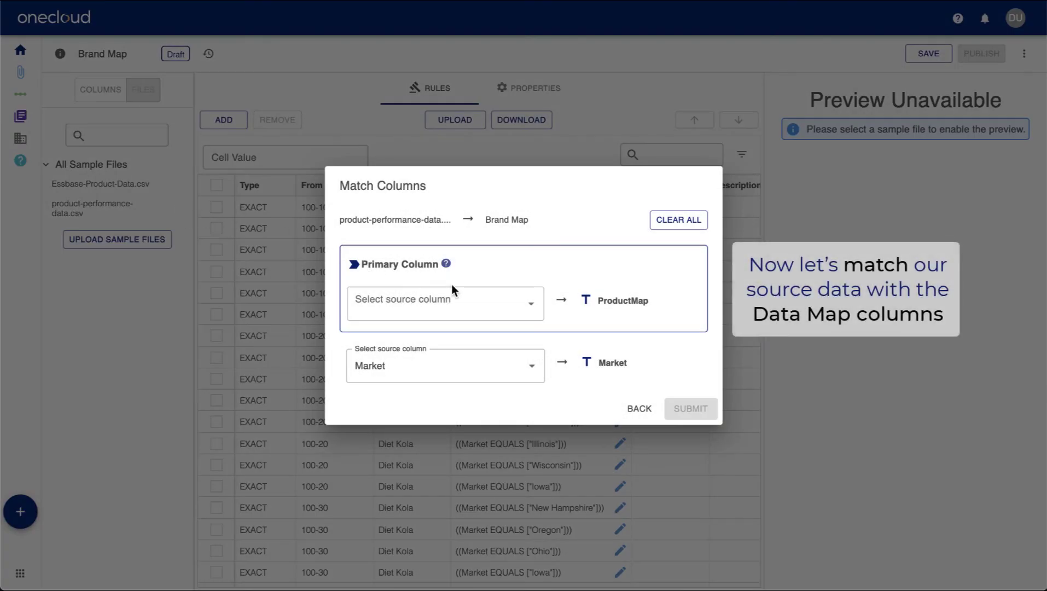
click(531, 306)
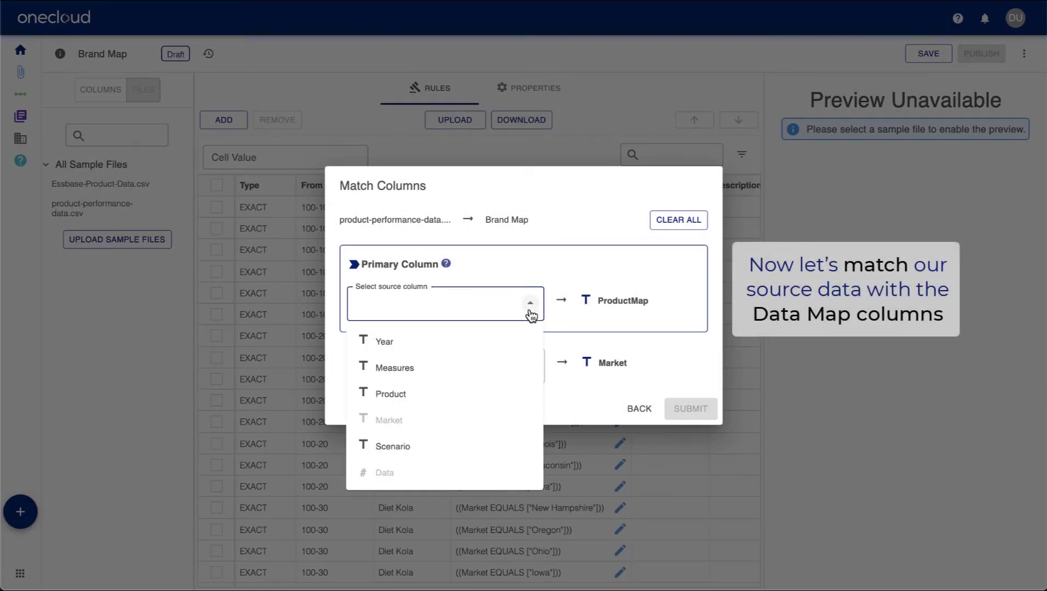
click(488, 394)
click(680, 411)
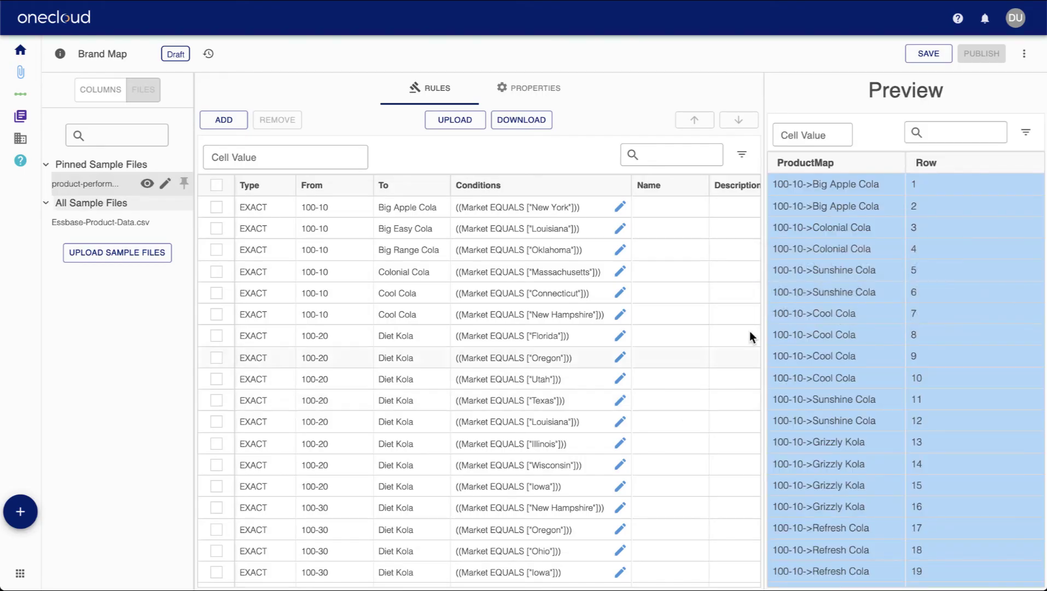
Save and publish the Brand Map, then return to the Pipelines list.
click(928, 52)
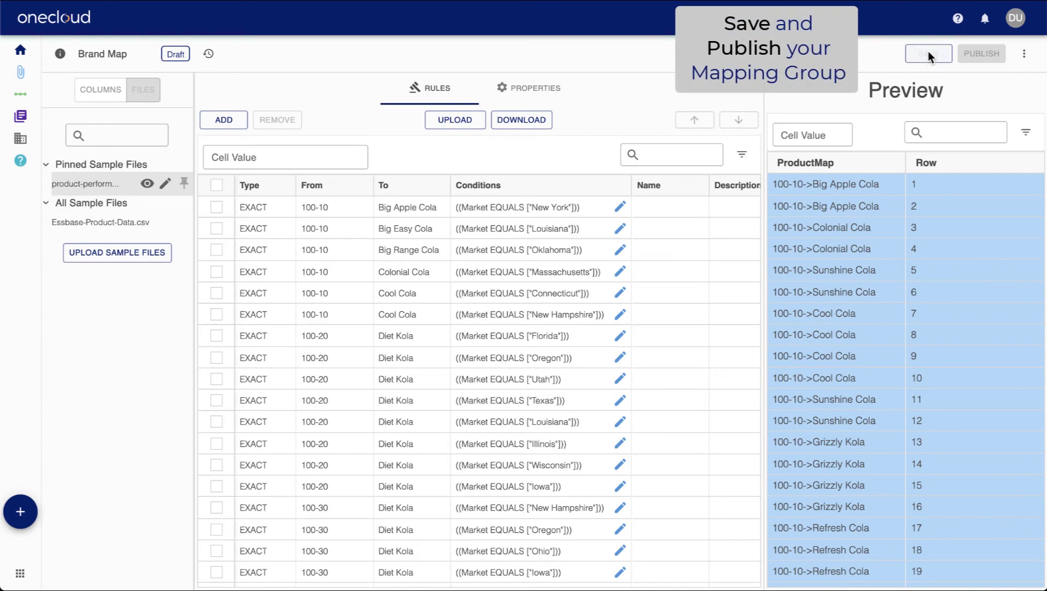
click(980, 53)
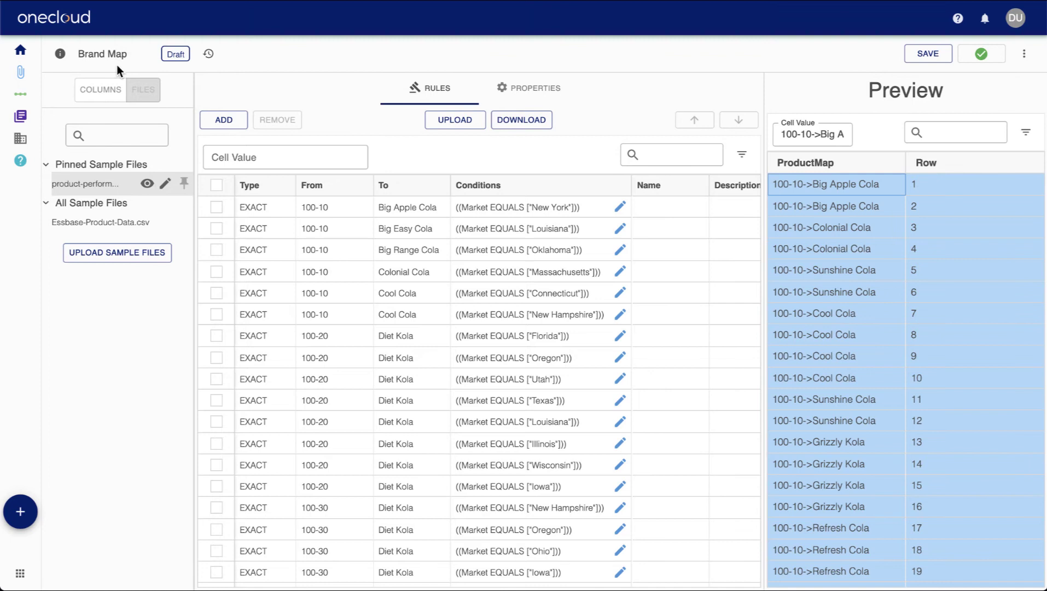
click(21, 94)
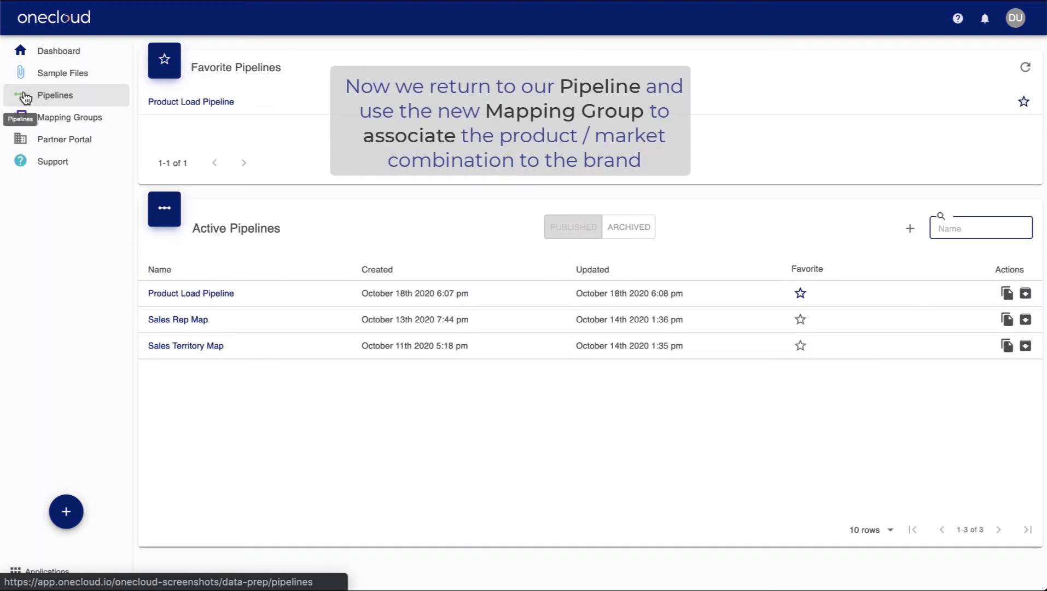
Add a Copy Column step to Product Load Pipeline duplicating Product into a new Brand column.
click(181, 102)
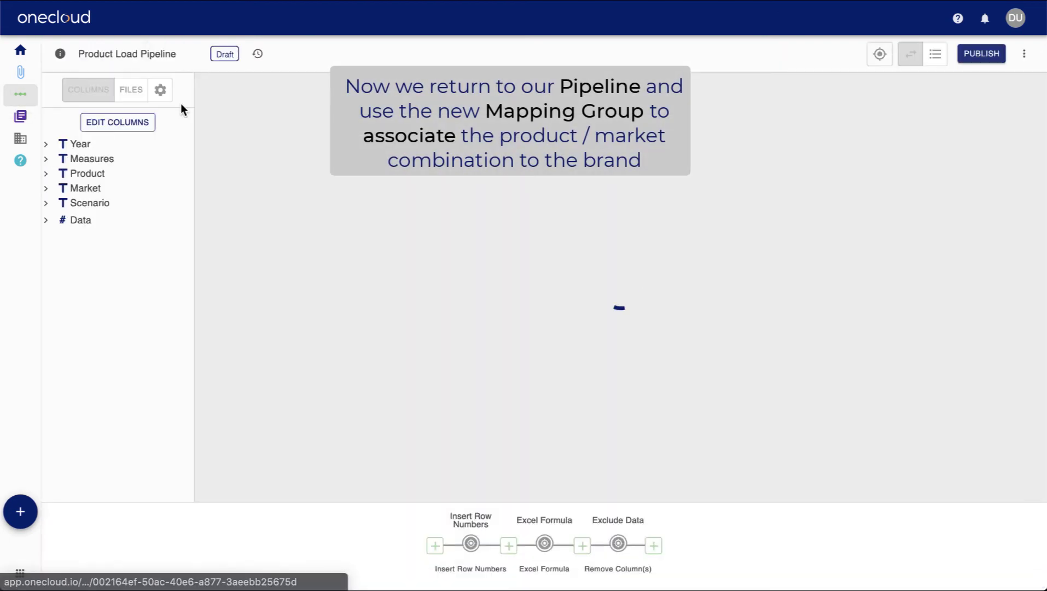
click(653, 545)
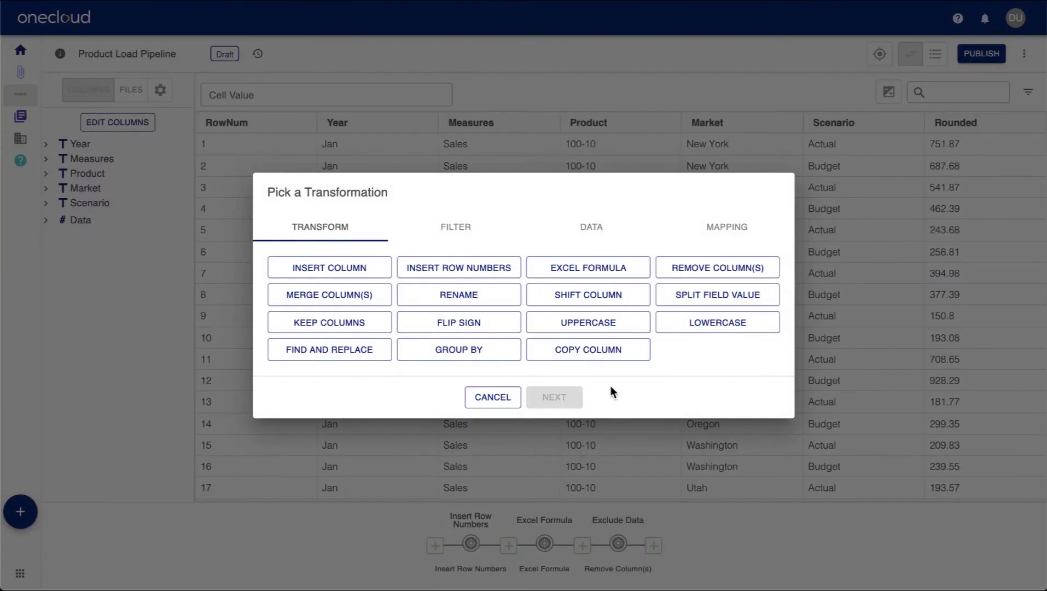
click(605, 349)
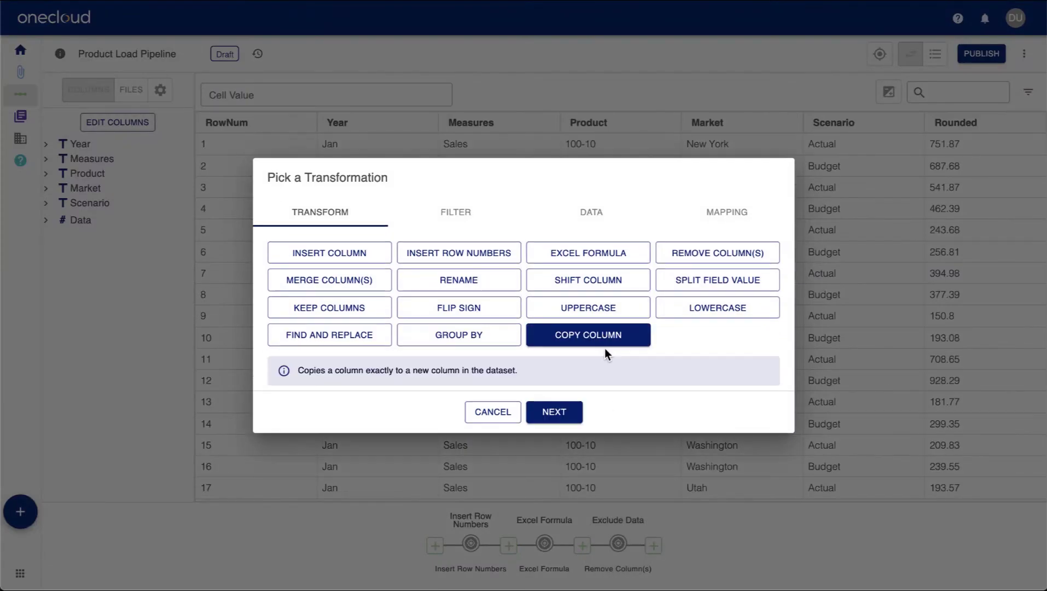
click(554, 411)
click(414, 274)
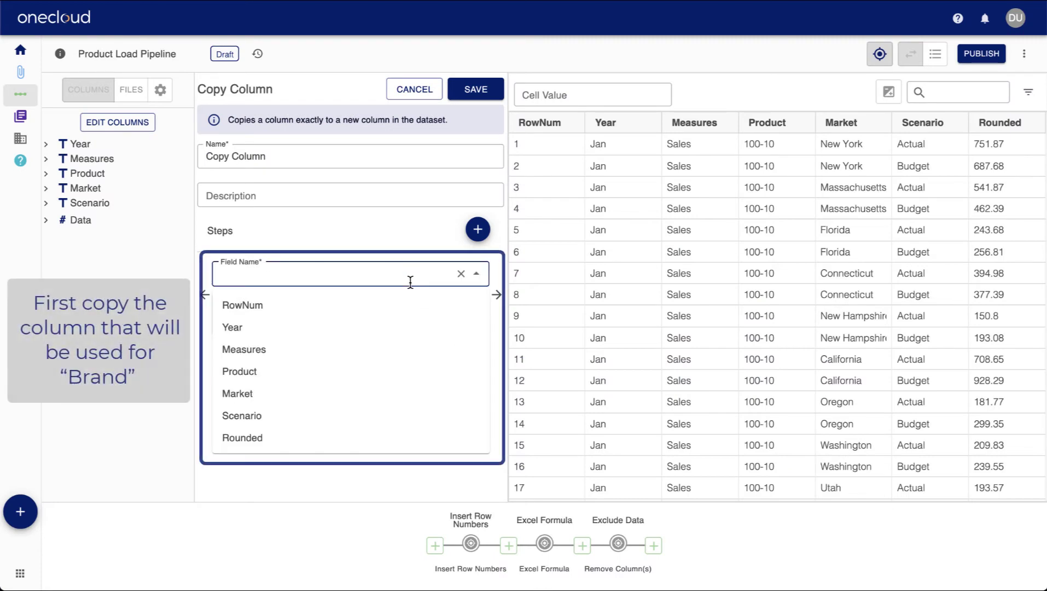
click(367, 372)
click(374, 316)
text(Brand)
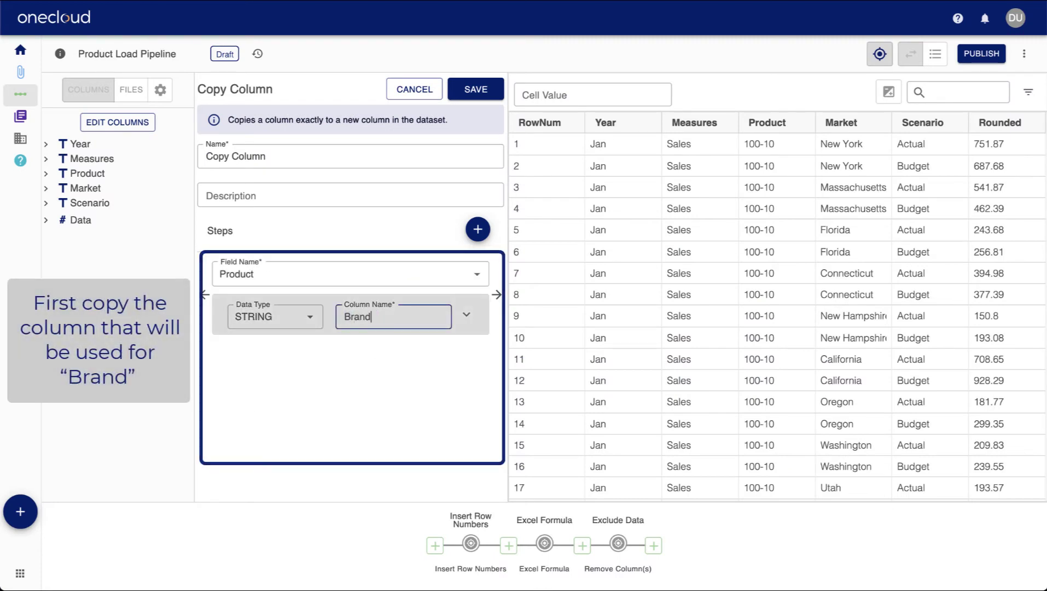
click(476, 91)
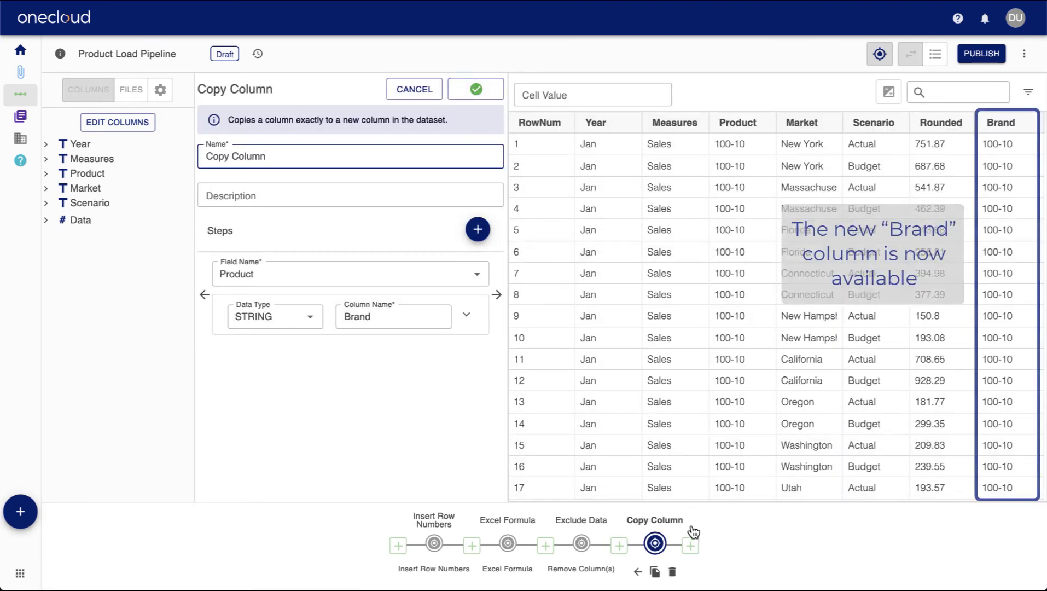
Start a Shift Column step named Shift Brand that moves the Brand column.
click(690, 545)
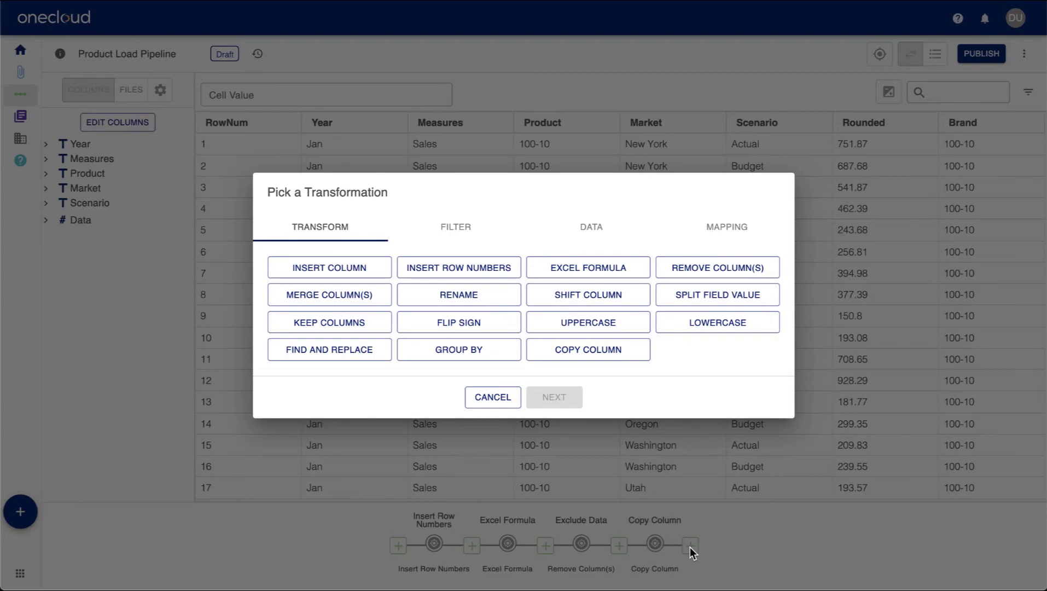
click(604, 291)
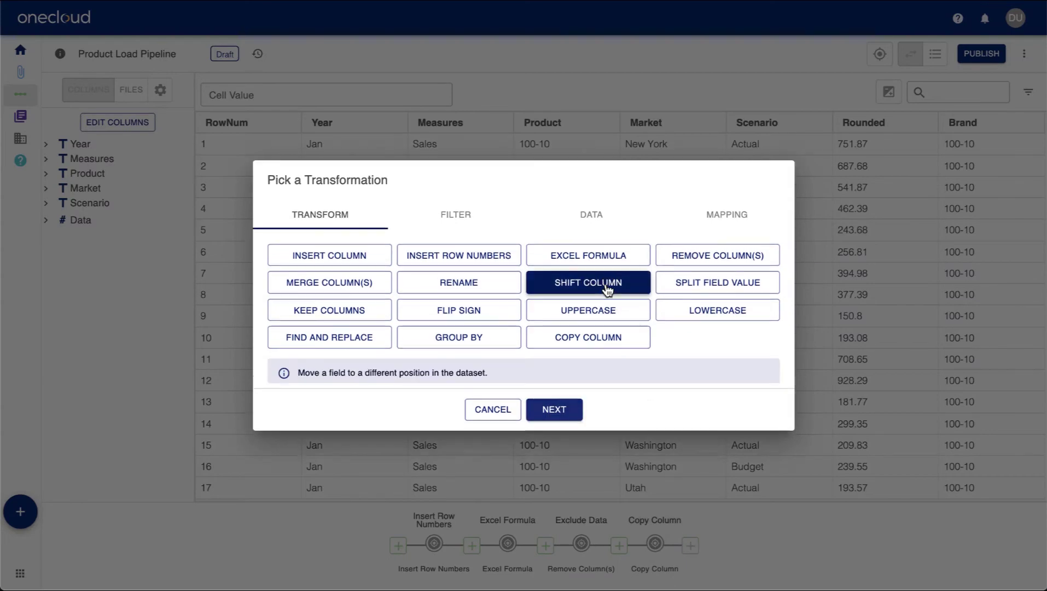
click(555, 413)
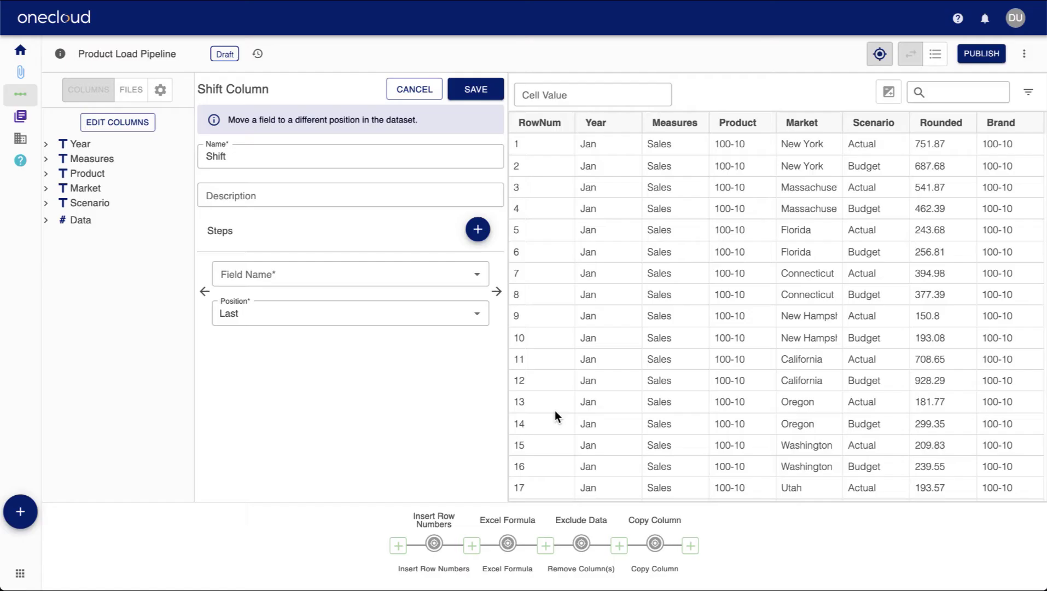
click(395, 159)
text(Brand)
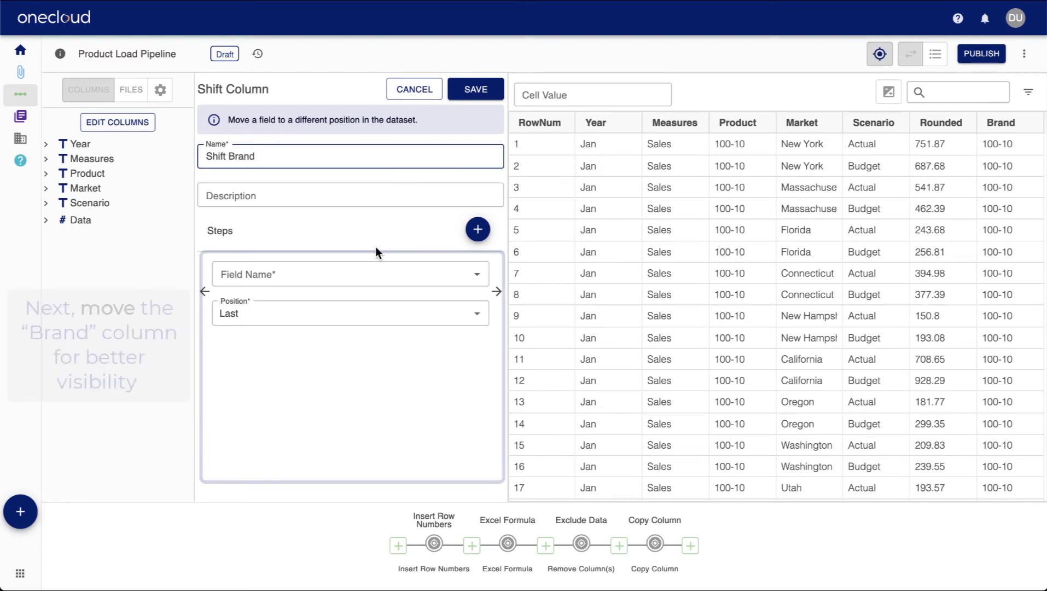
click(477, 275)
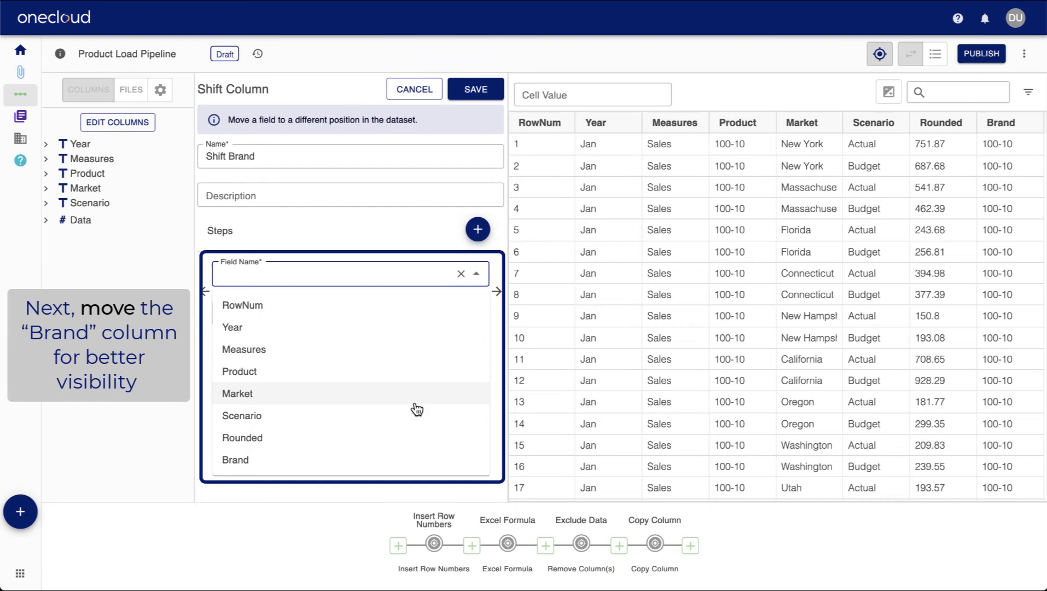
click(385, 458)
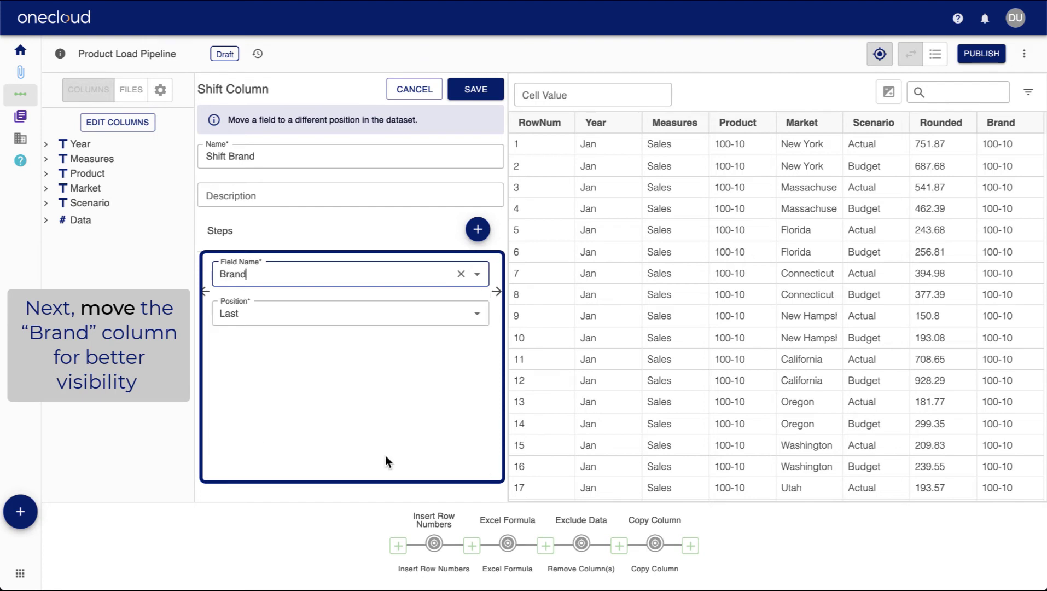
Position Brand after Product and save the Shift Brand step.
click(476, 315)
click(443, 373)
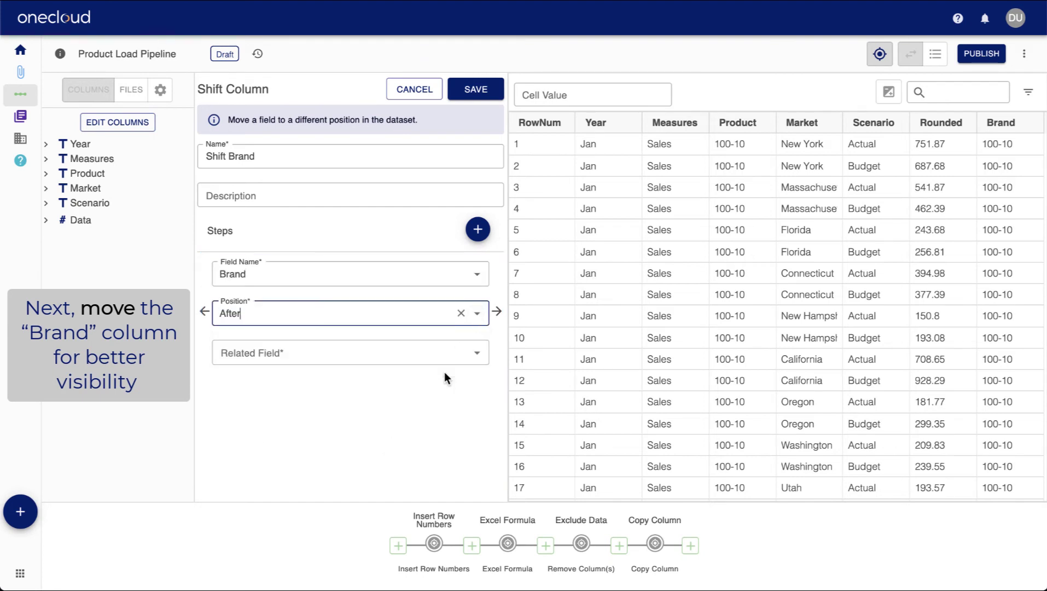
click(476, 354)
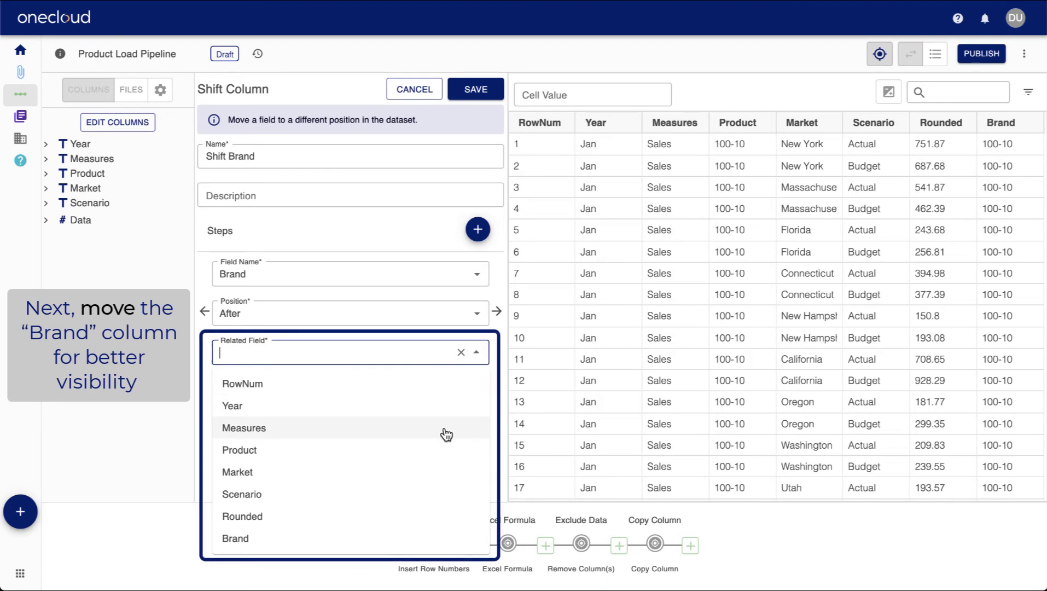
click(436, 450)
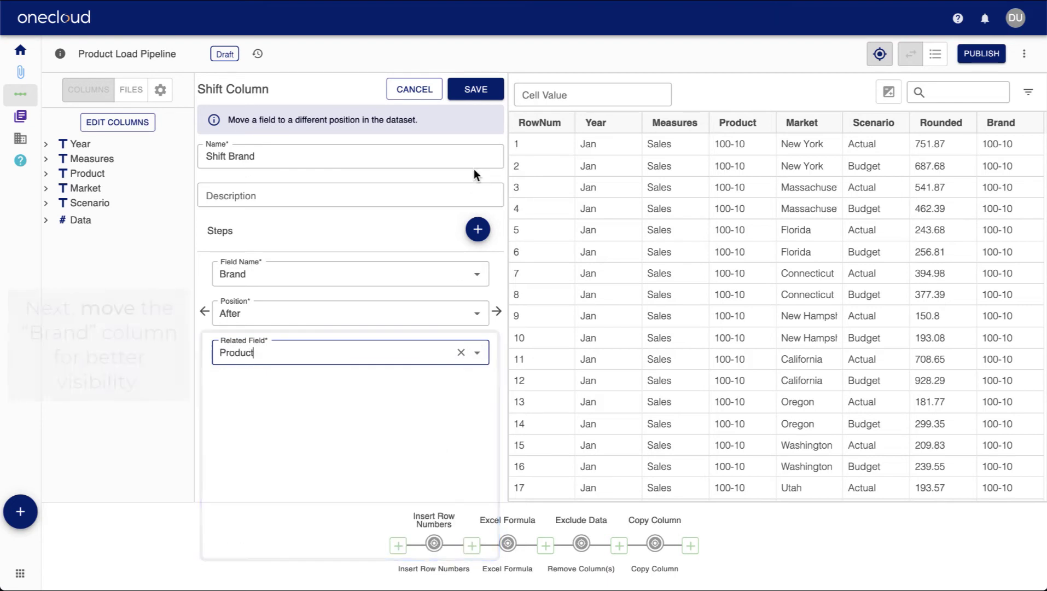
click(473, 92)
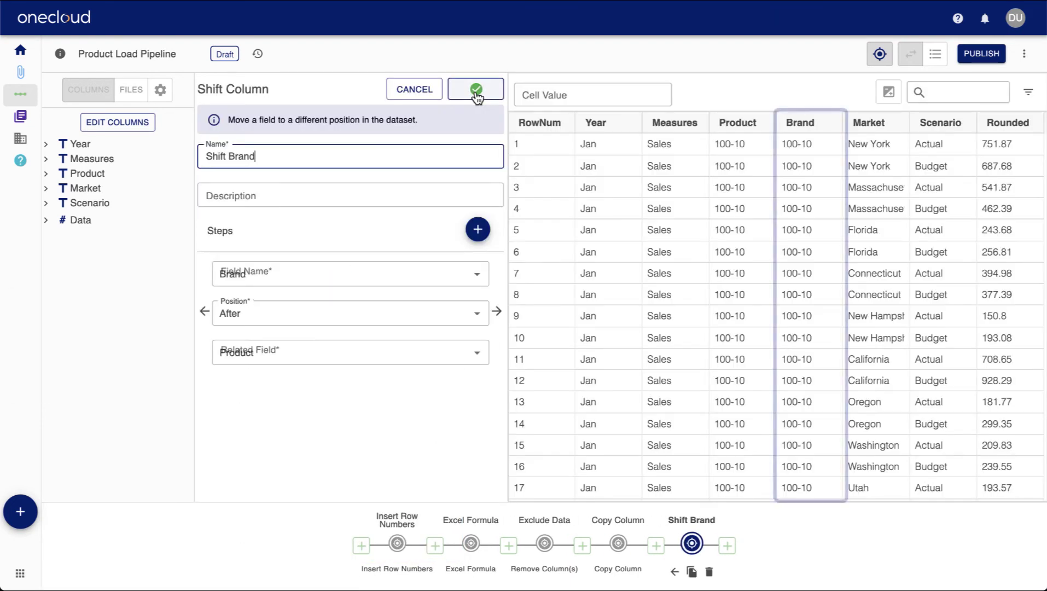
click(727, 546)
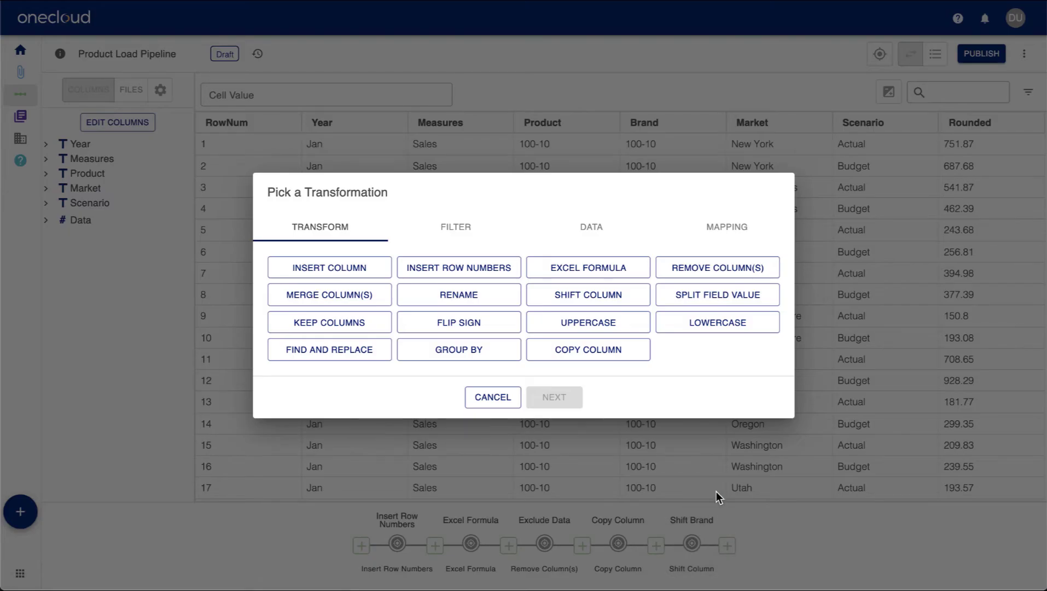
Add a Brand Map mapping step with Brand as primary source, widen Brand, and publish the pipeline.
click(729, 230)
click(560, 367)
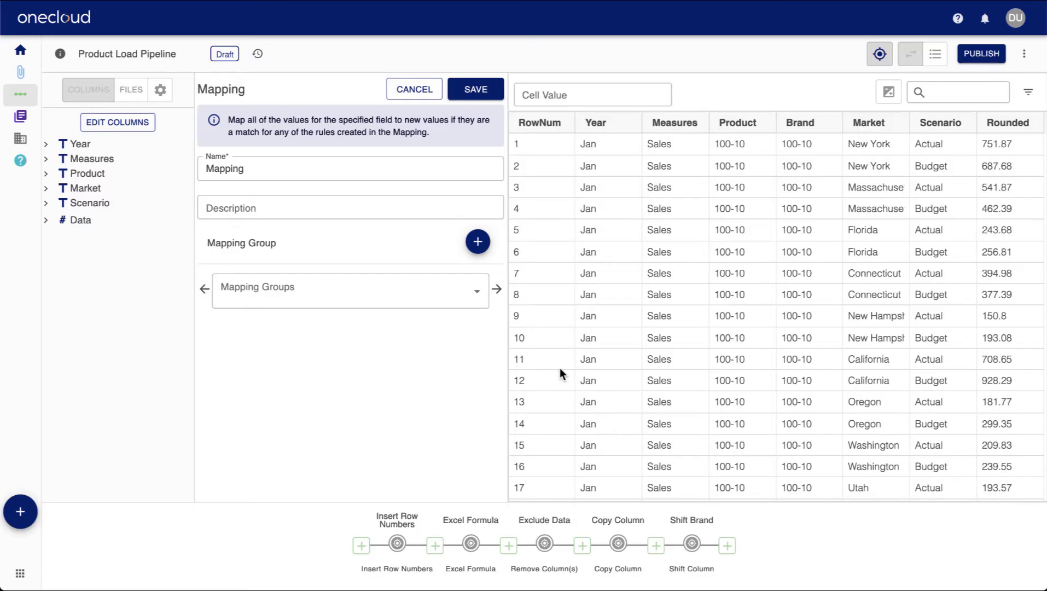
click(234, 171)
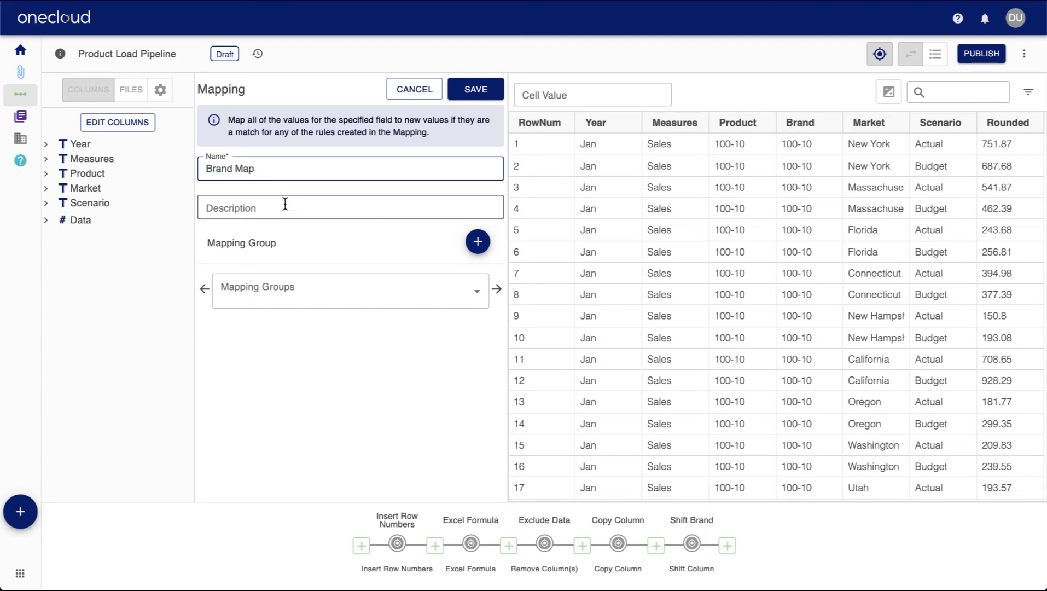
click(474, 293)
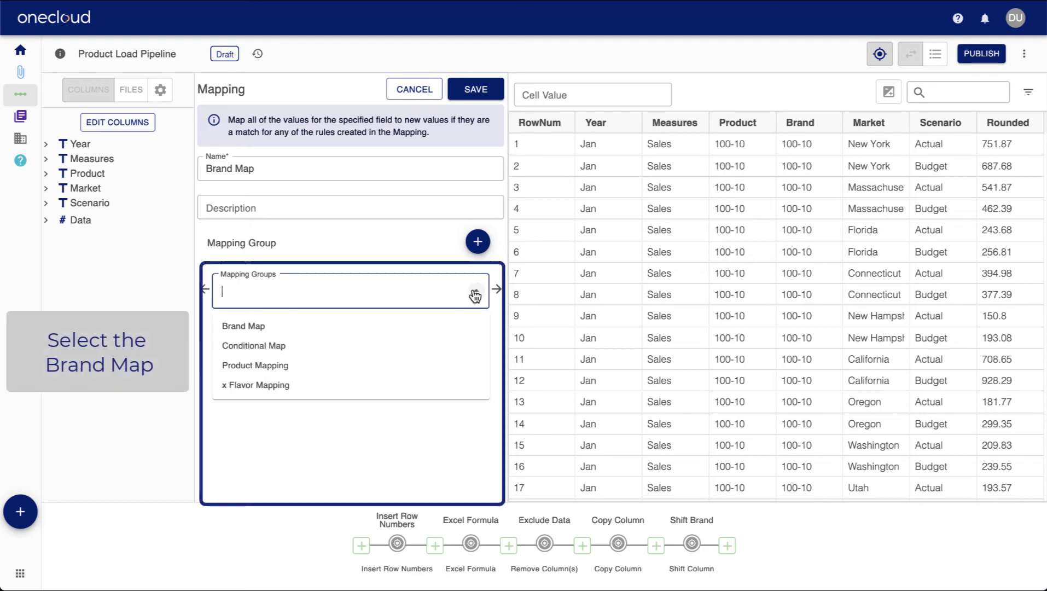
click(453, 326)
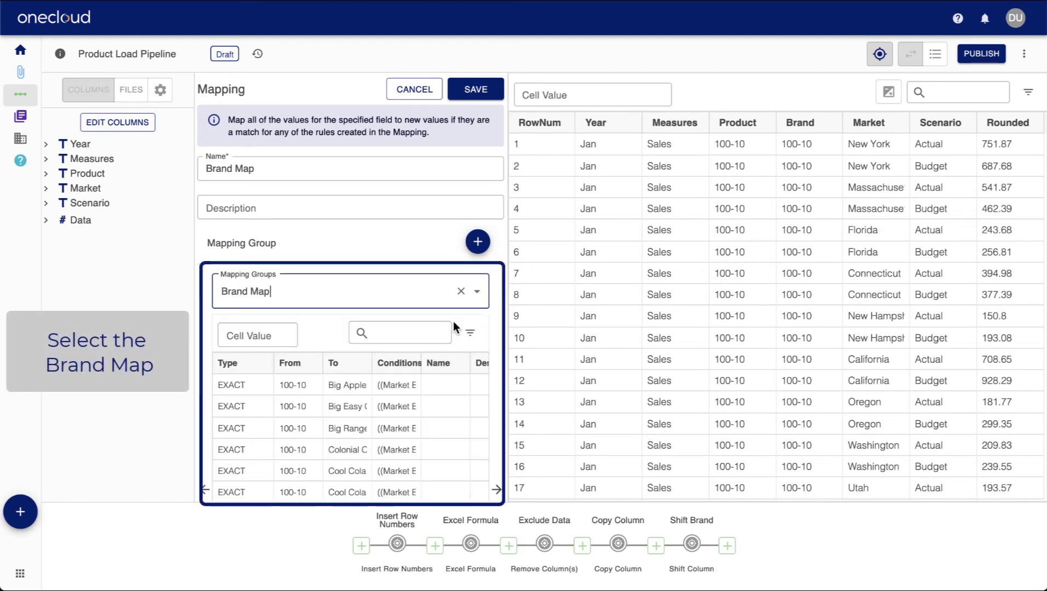
scroll(501, 357, down, 5)
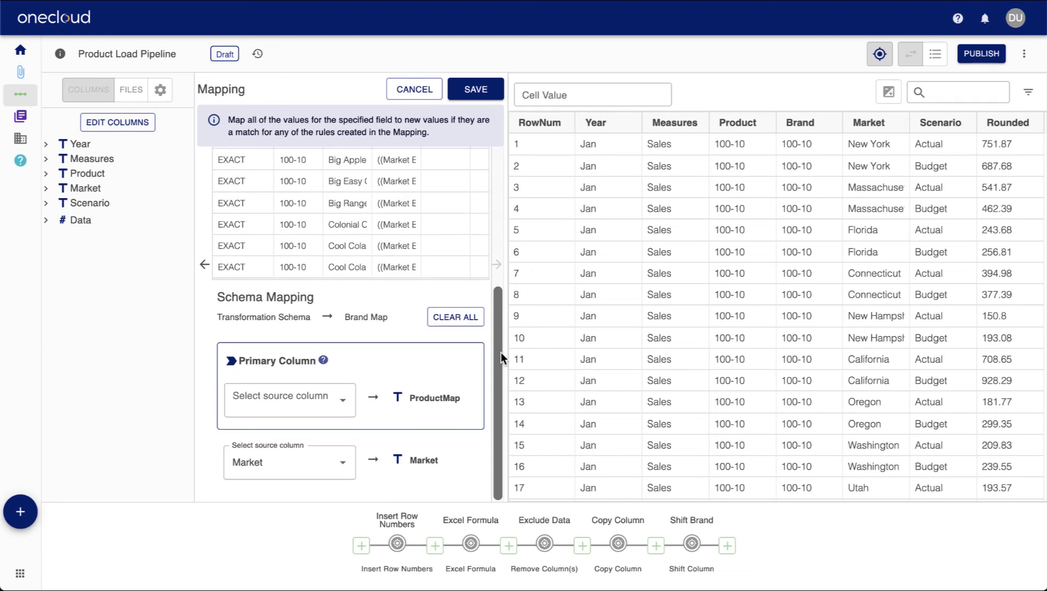
click(343, 401)
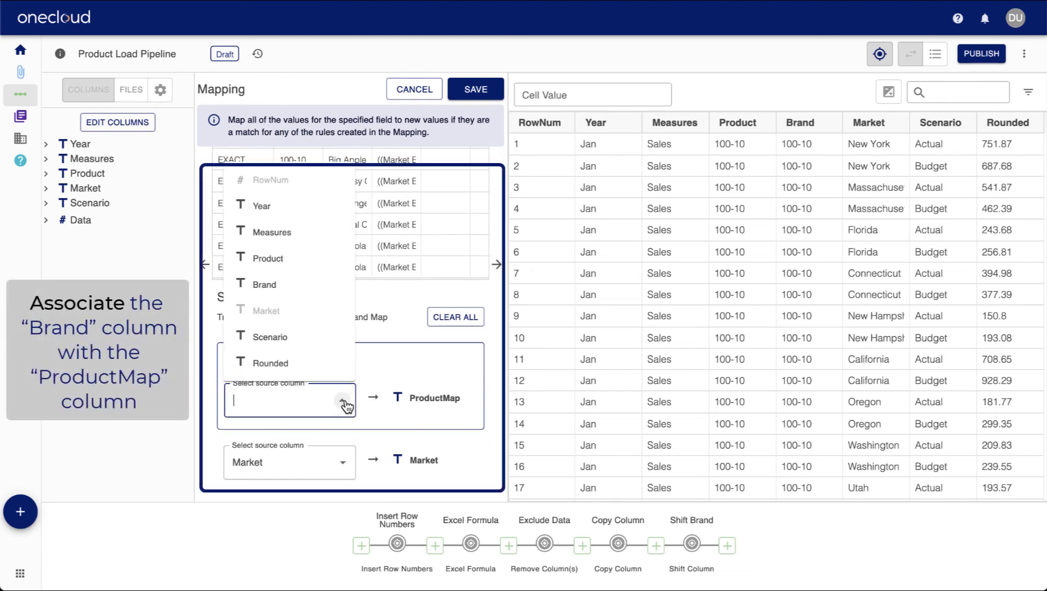
click(315, 280)
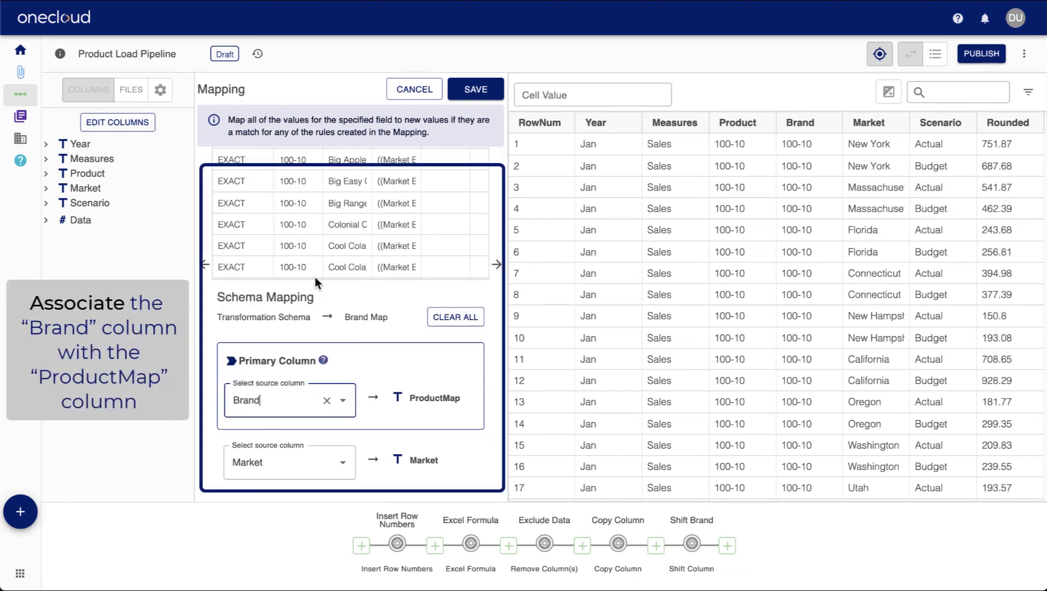
click(475, 89)
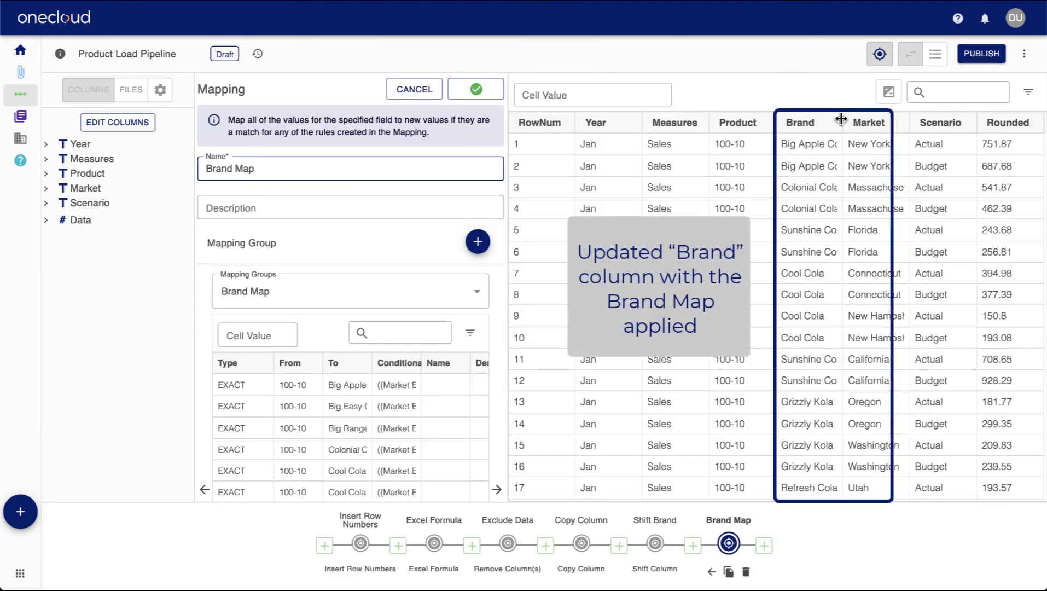
drag(882, 124, 887, 122)
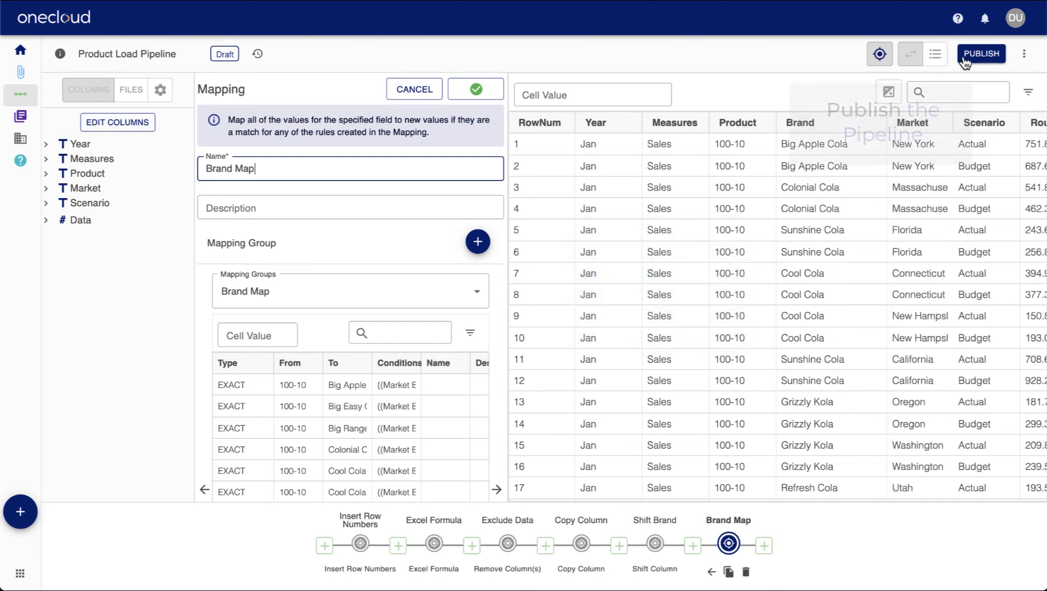
click(975, 52)
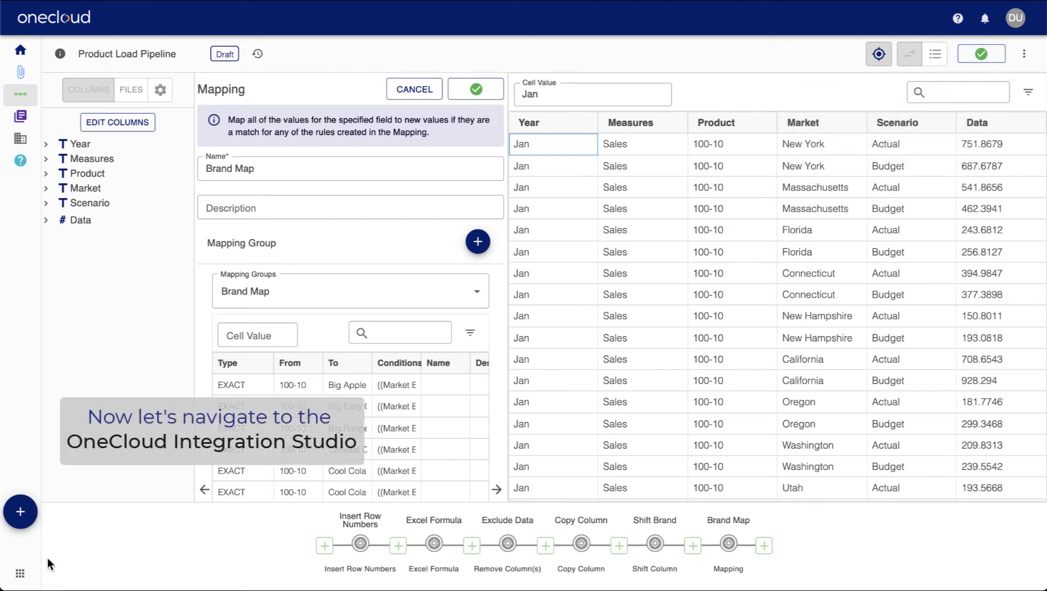
Switch from OneCloud Data Prep to OneCloud Integration Studio using the applications switcher.
click(20, 573)
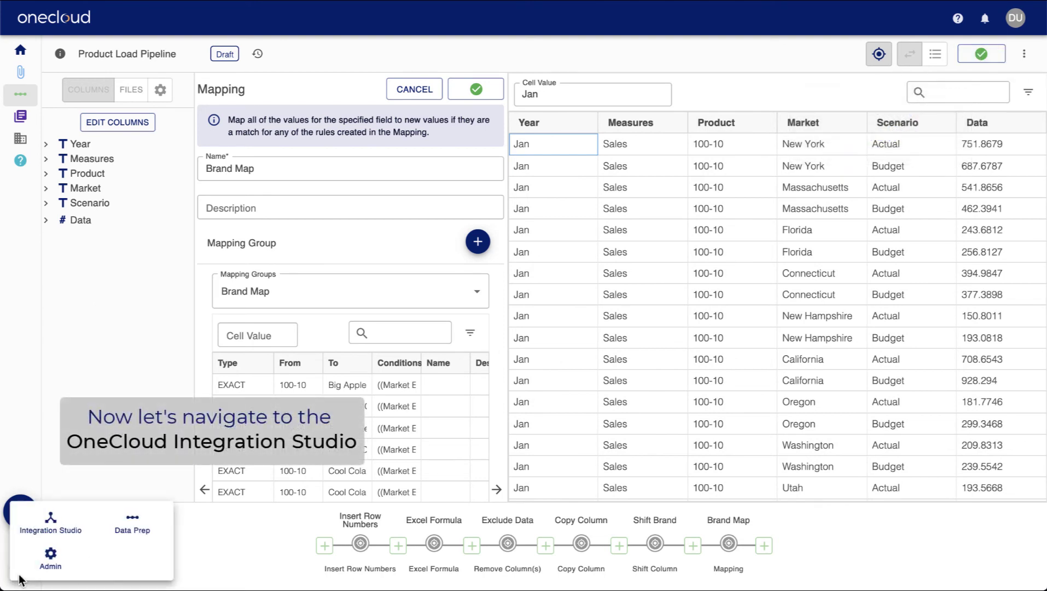
click(49, 527)
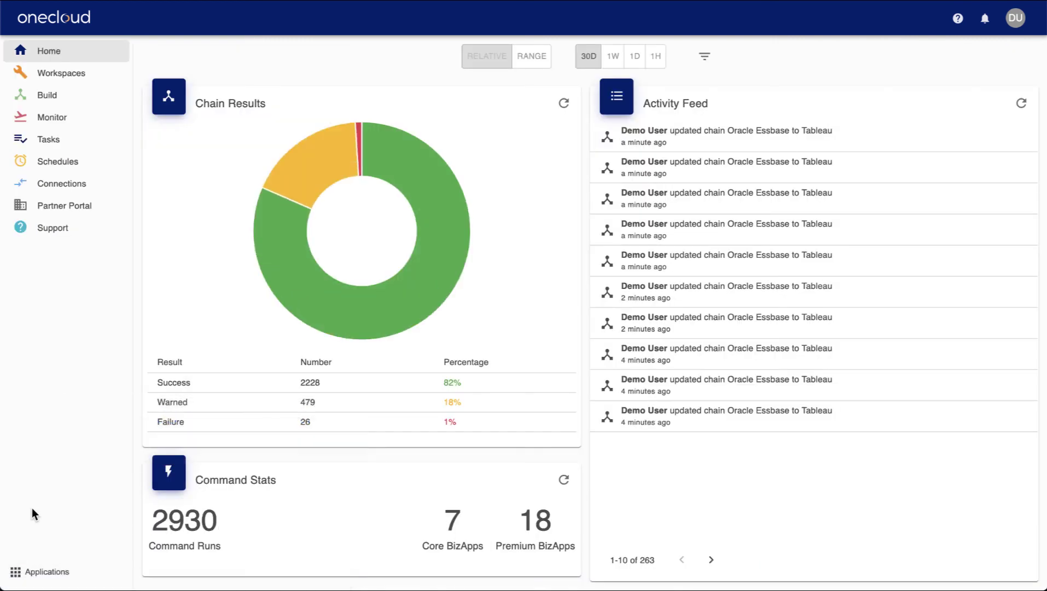
Open the Oracle Essbase to Tableau chain from Build > Chains and show the Data Prep commands.
click(47, 95)
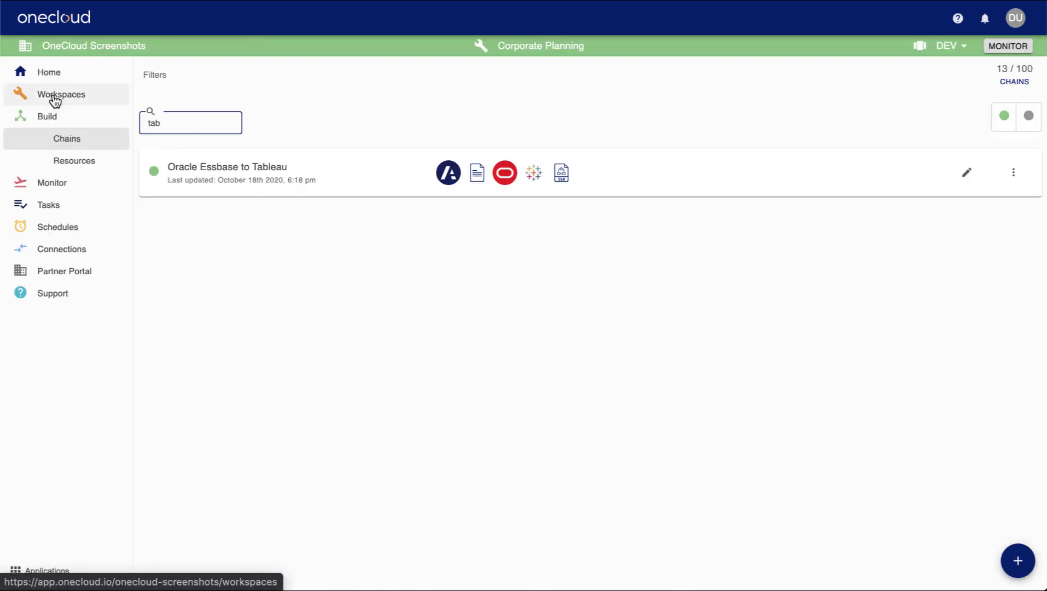
click(962, 176)
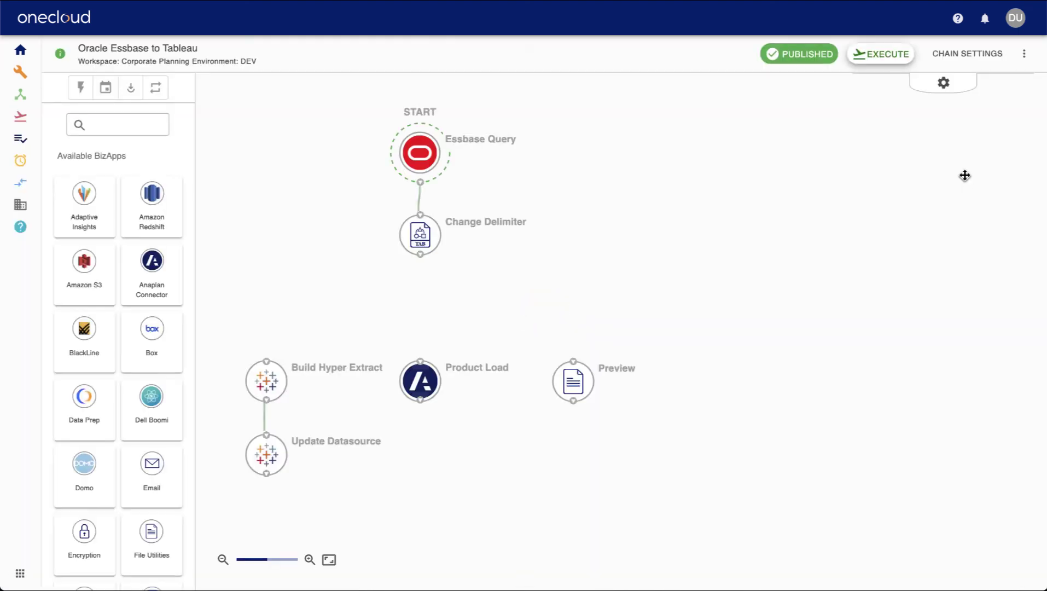
click(89, 398)
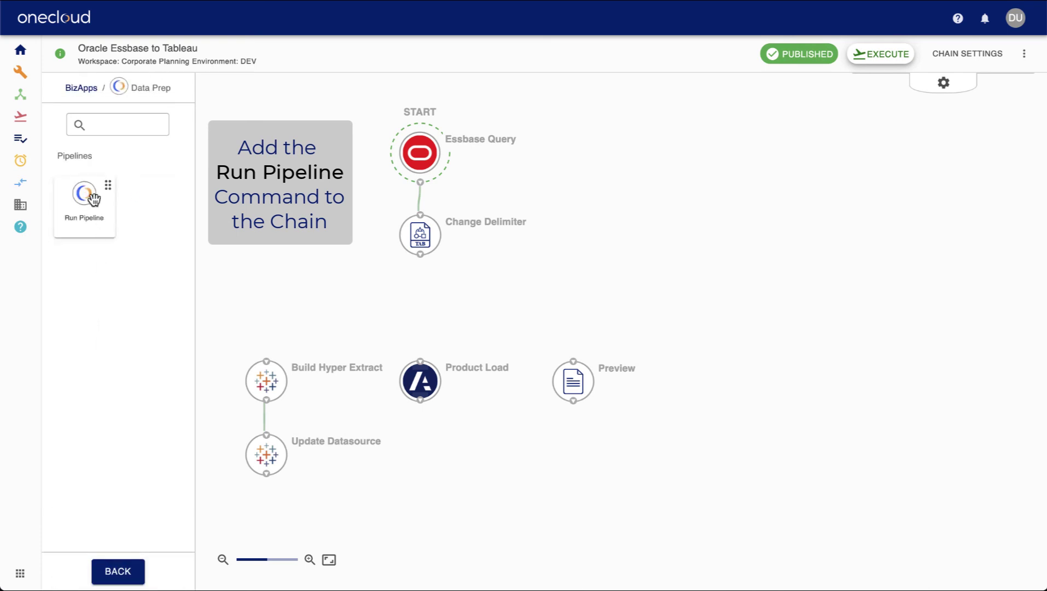
Insert Run Pipeline after Change Delimiter, feeding Build Hyper Extract, Product Load and Preview, then auto-layout the graph.
drag(109, 207, 422, 300)
drag(420, 257, 438, 309)
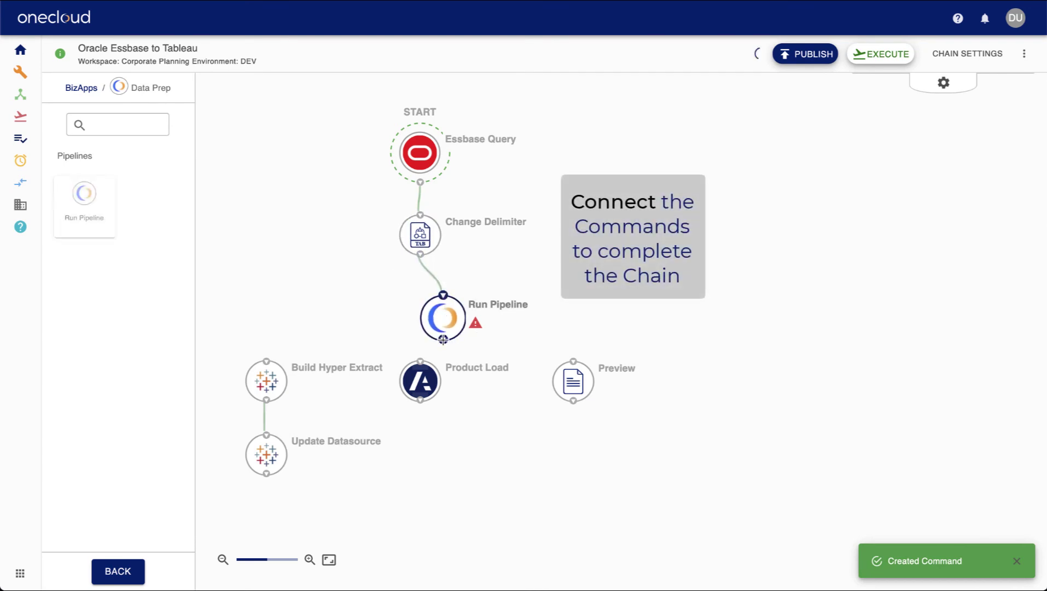
drag(420, 343, 265, 358)
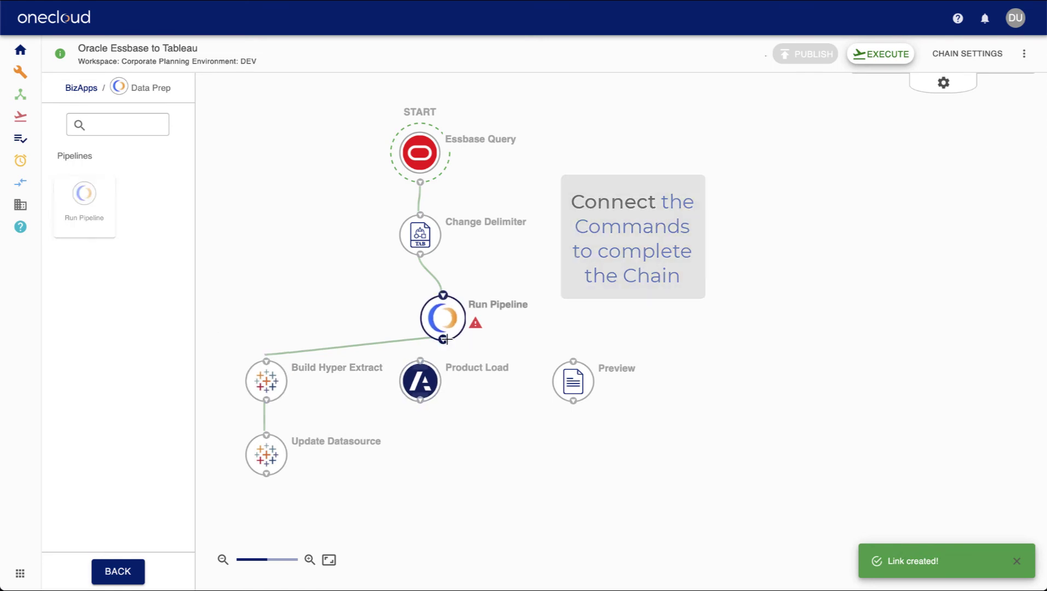
drag(445, 339, 420, 361)
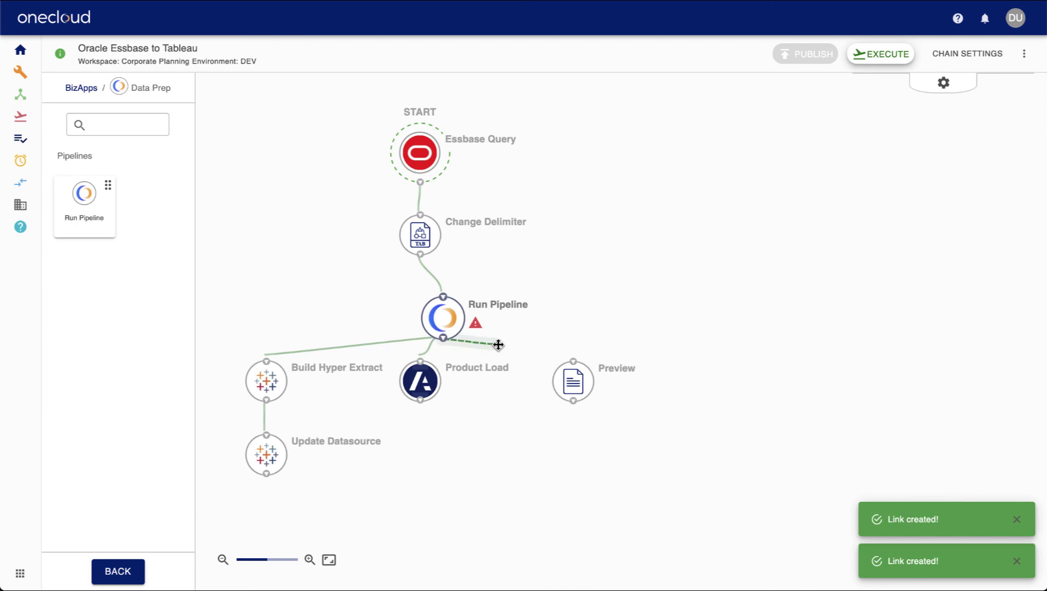
drag(572, 356, 572, 359)
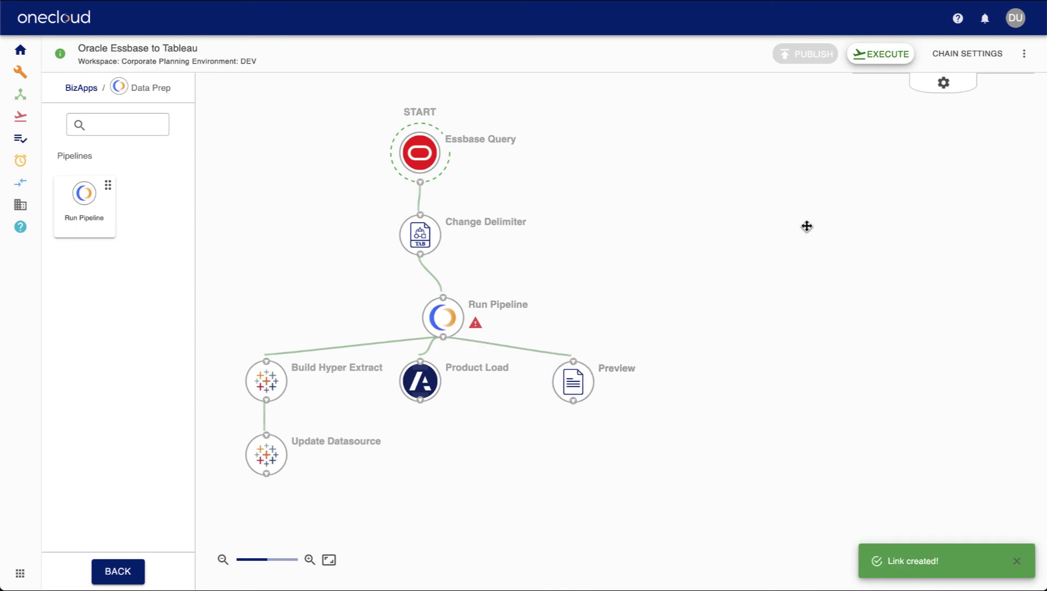
click(950, 84)
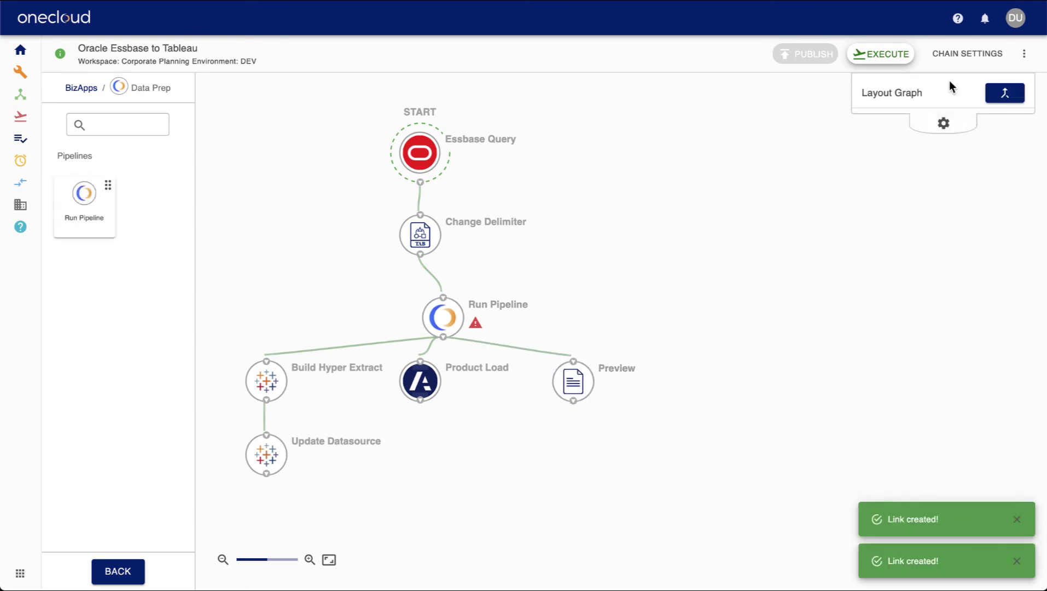
click(1003, 94)
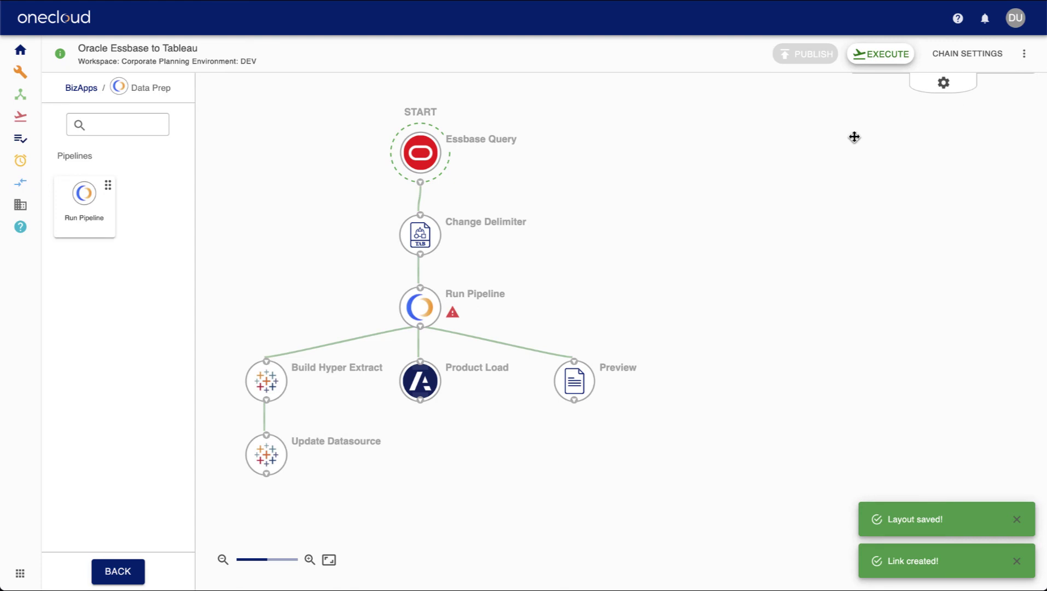
Set the Run Pipeline command to run Product Load Pipeline.
mouse_move(429, 309)
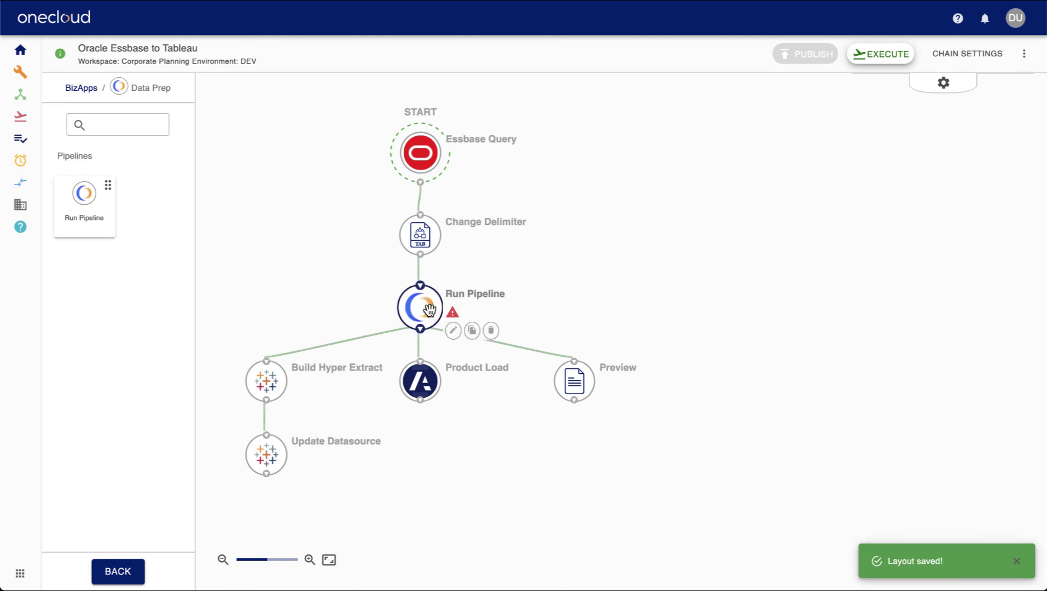
click(452, 331)
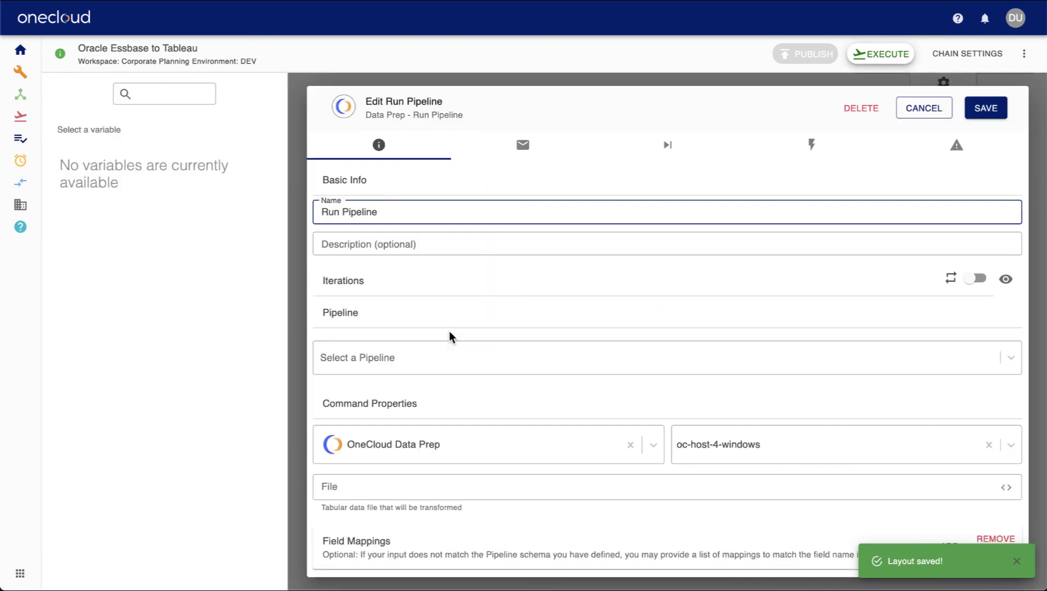
click(423, 357)
text(pr)
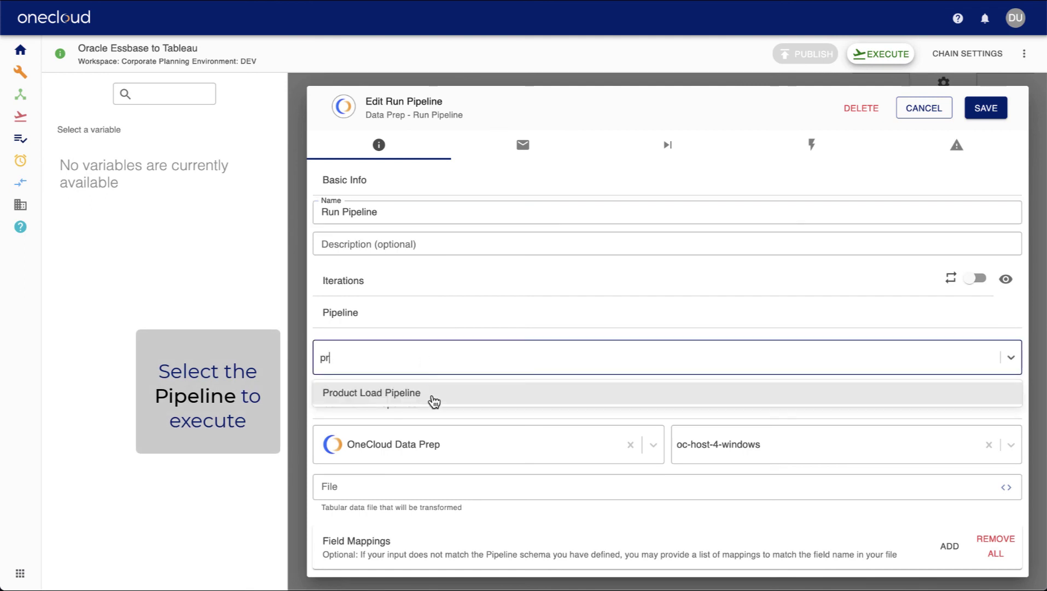
click(431, 399)
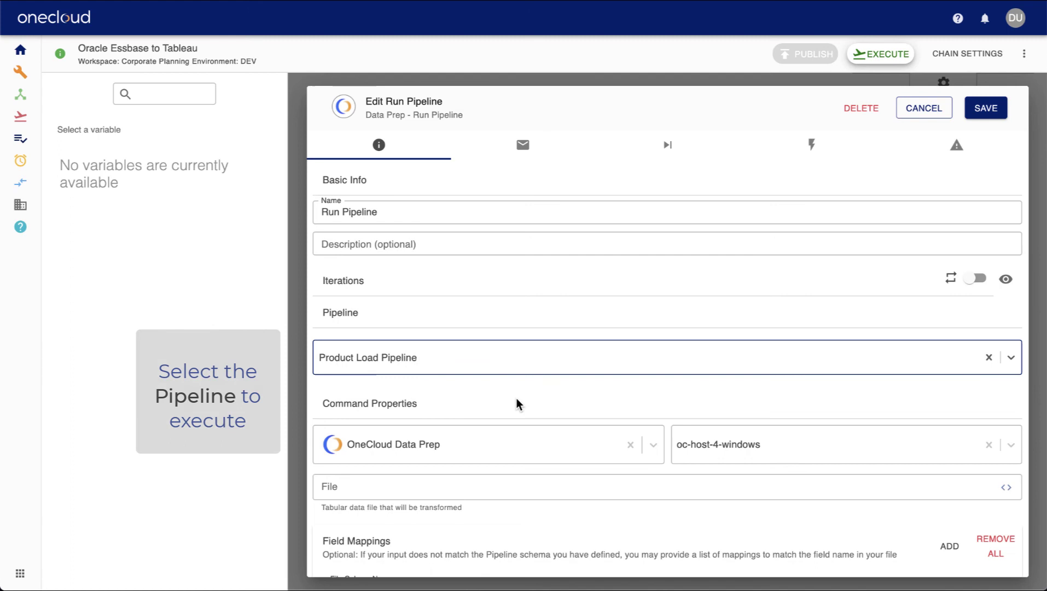
Use Change Delimiter's CSV Result as the pipeline's input file and review the column mappings.
scroll(504, 401, down, 2)
click(503, 399)
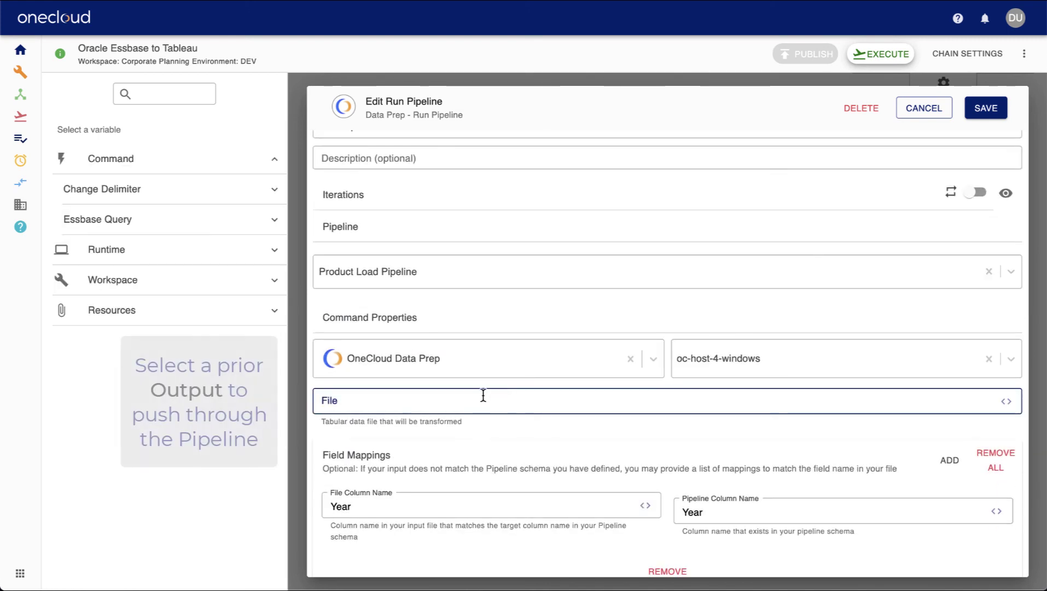
click(274, 189)
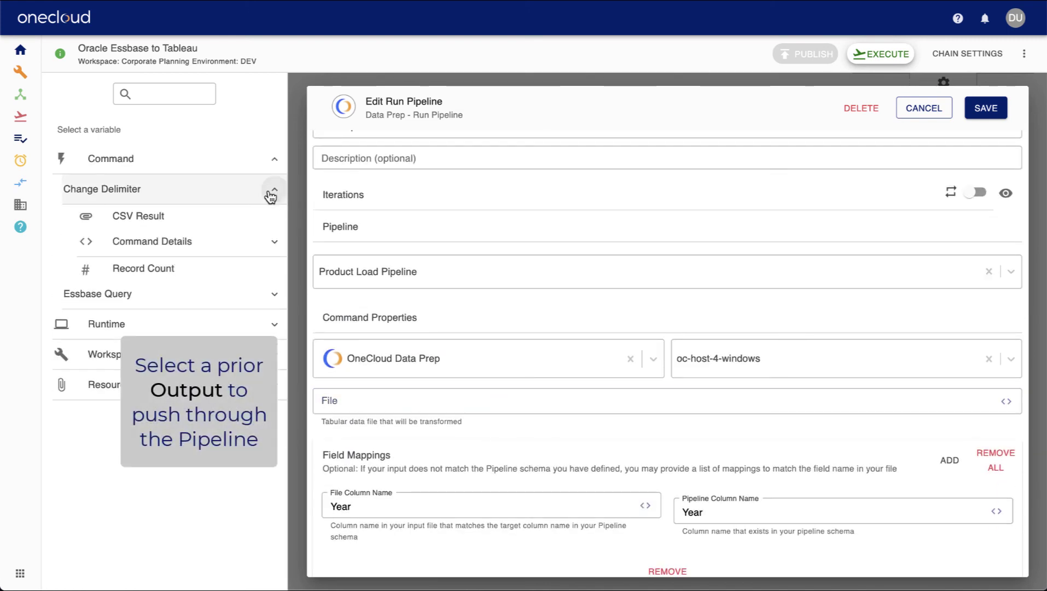
click(248, 217)
scroll(414, 336, down, 8)
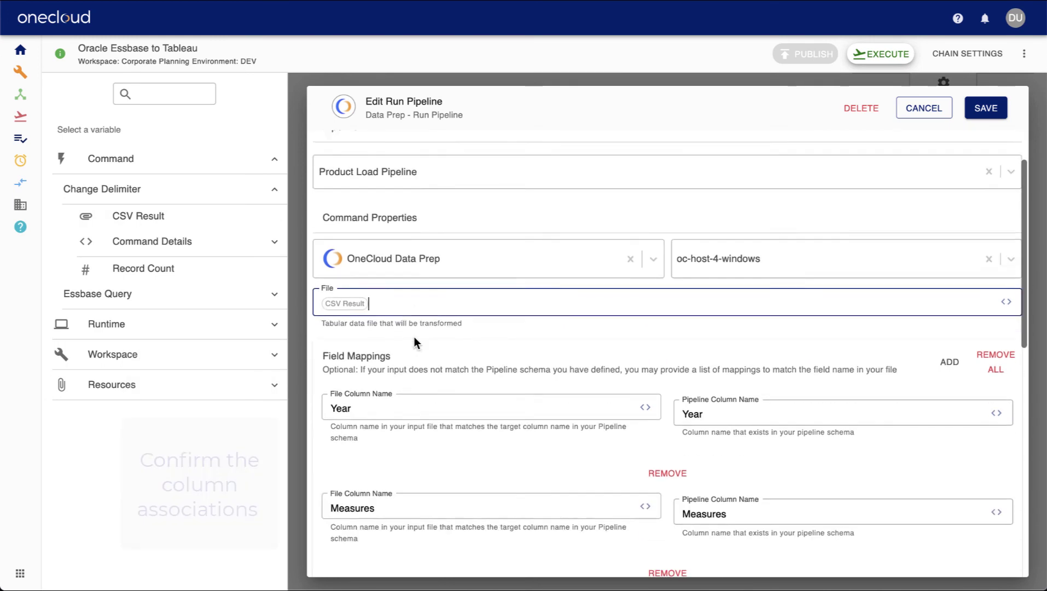
scroll(414, 336, down, 2)
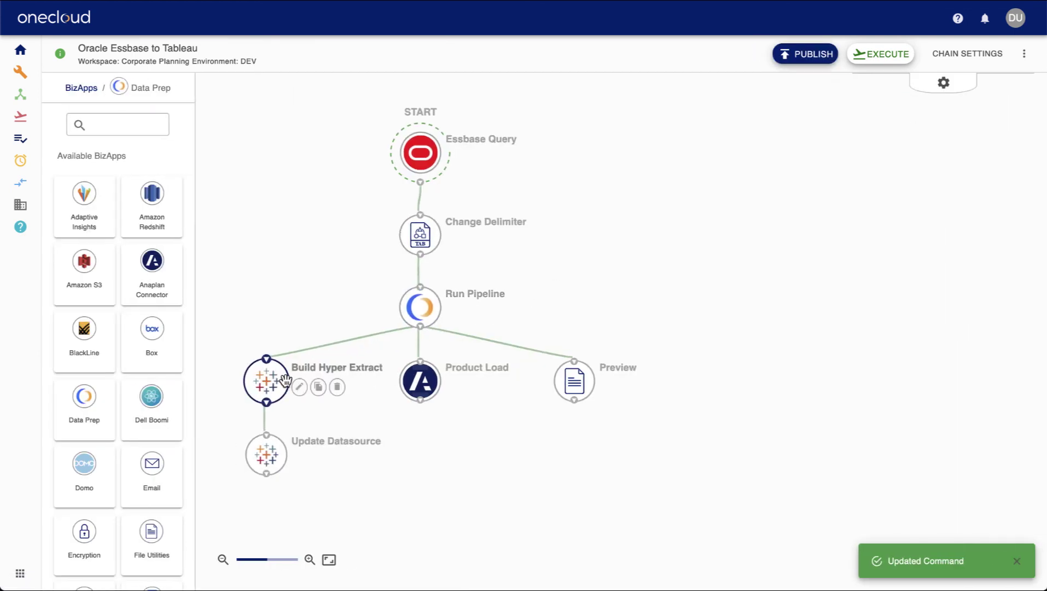
Set Build Hyper Extract's Source CSV file to Run Pipeline's Pipeline Output and save.
click(299, 388)
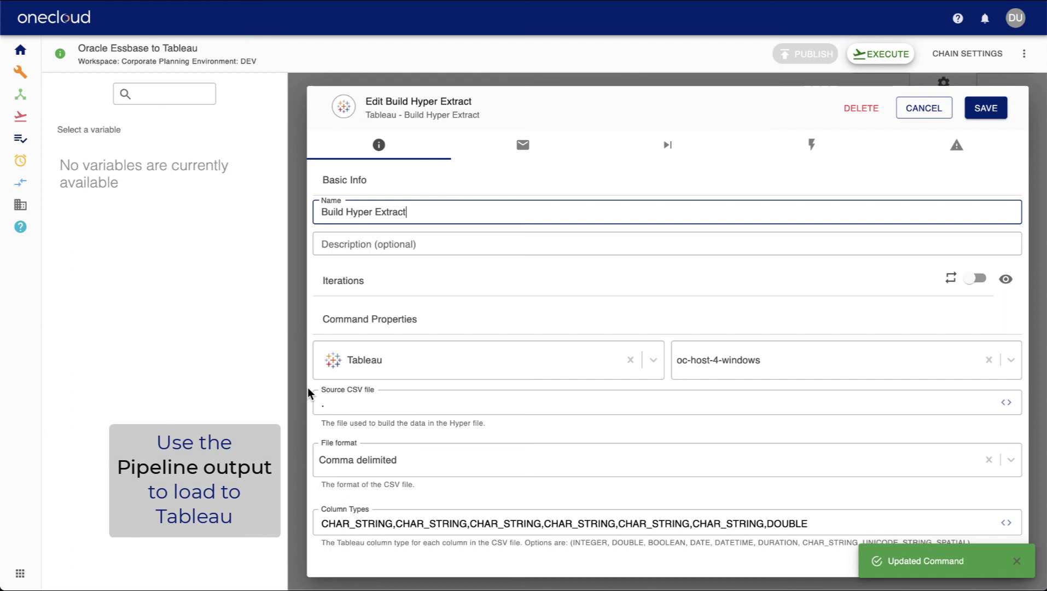
click(335, 402)
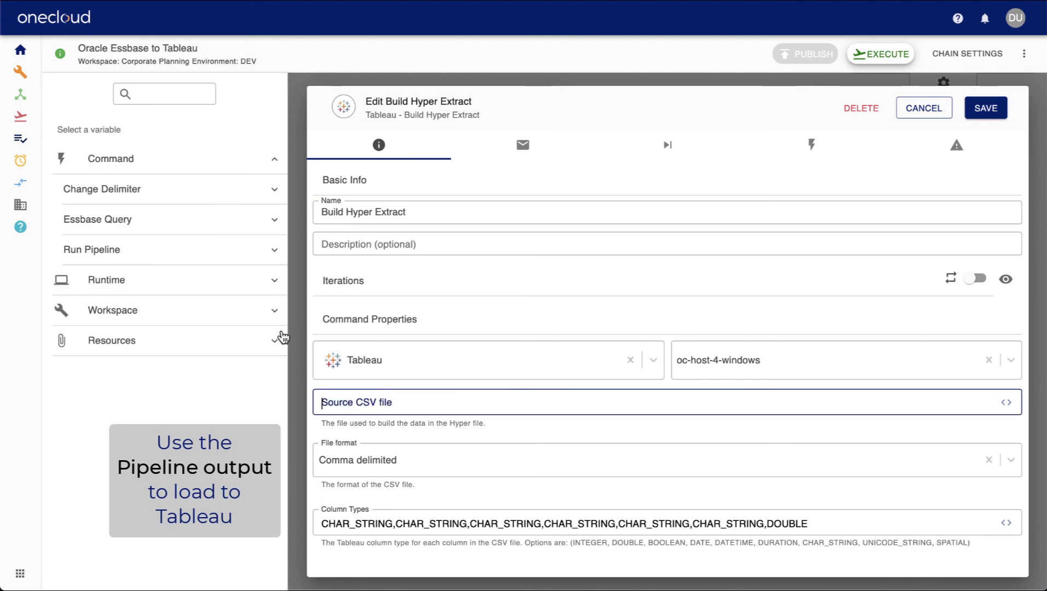
click(273, 250)
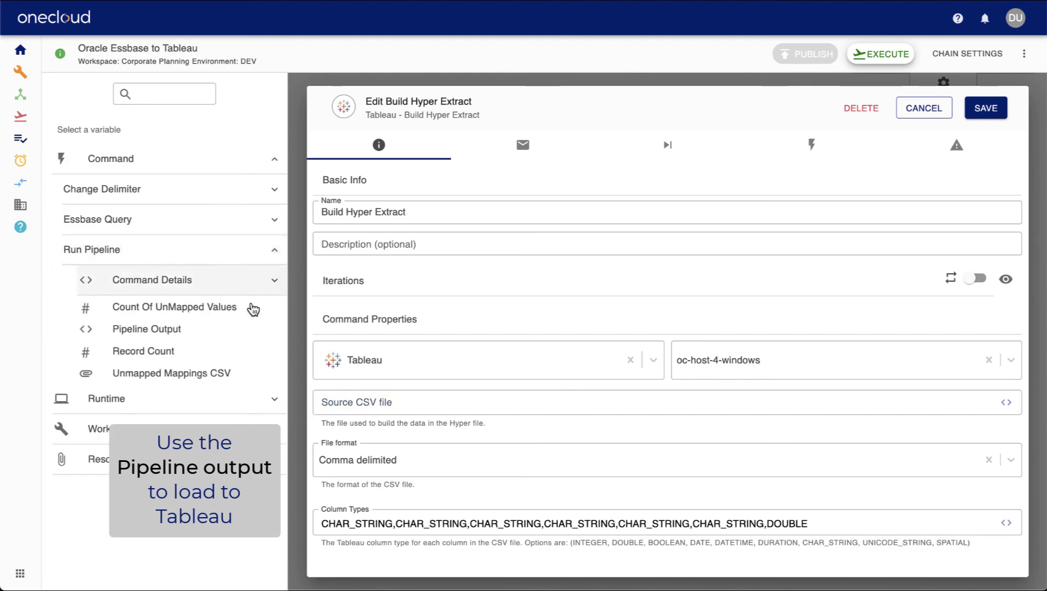
click(240, 329)
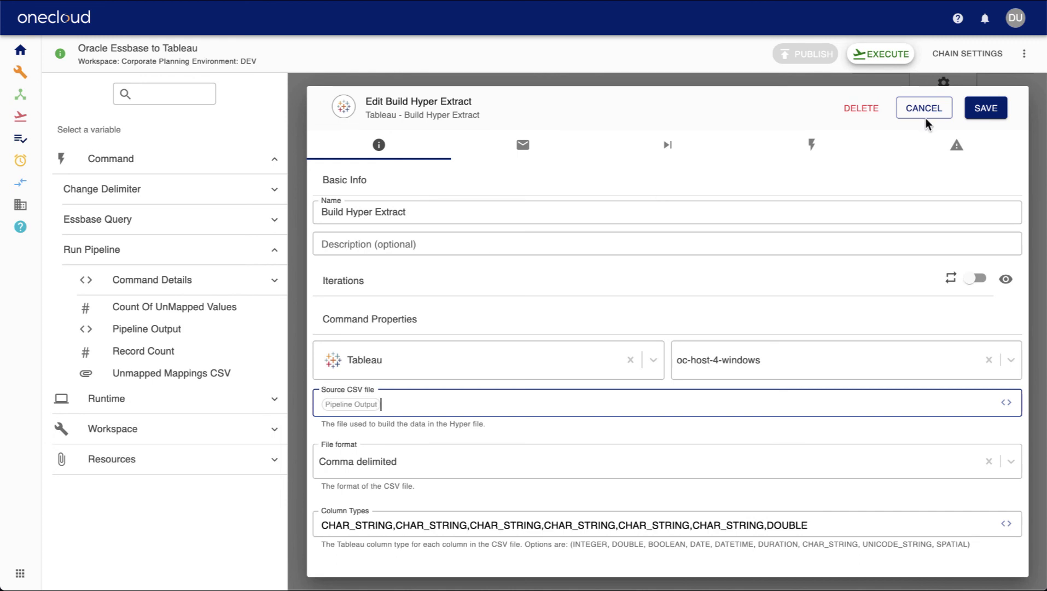
click(973, 110)
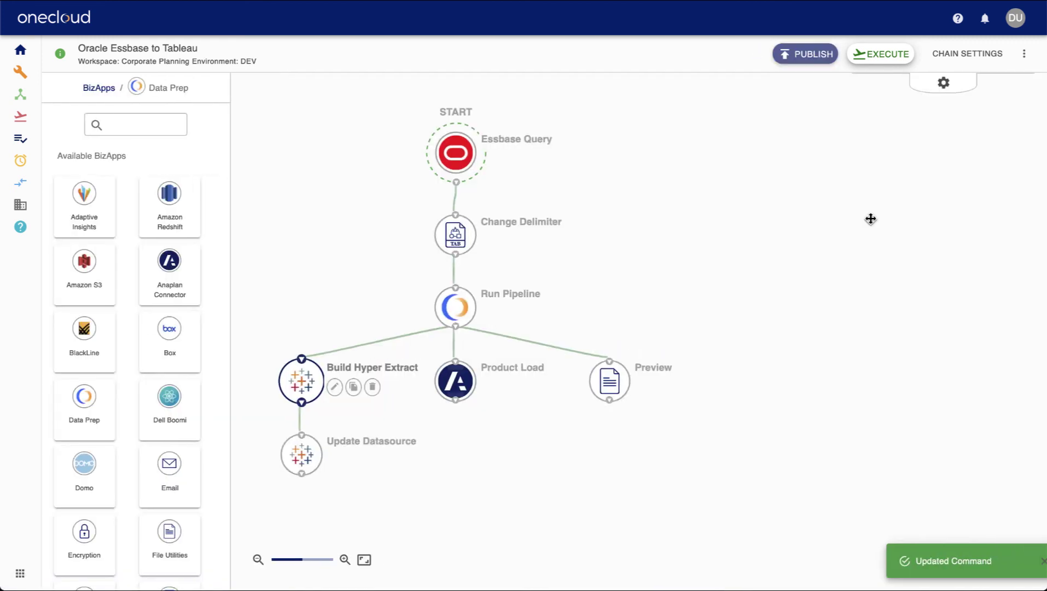
Set Product Load's Anaplan source file to Run Pipeline's Pipeline Output and save.
click(430, 378)
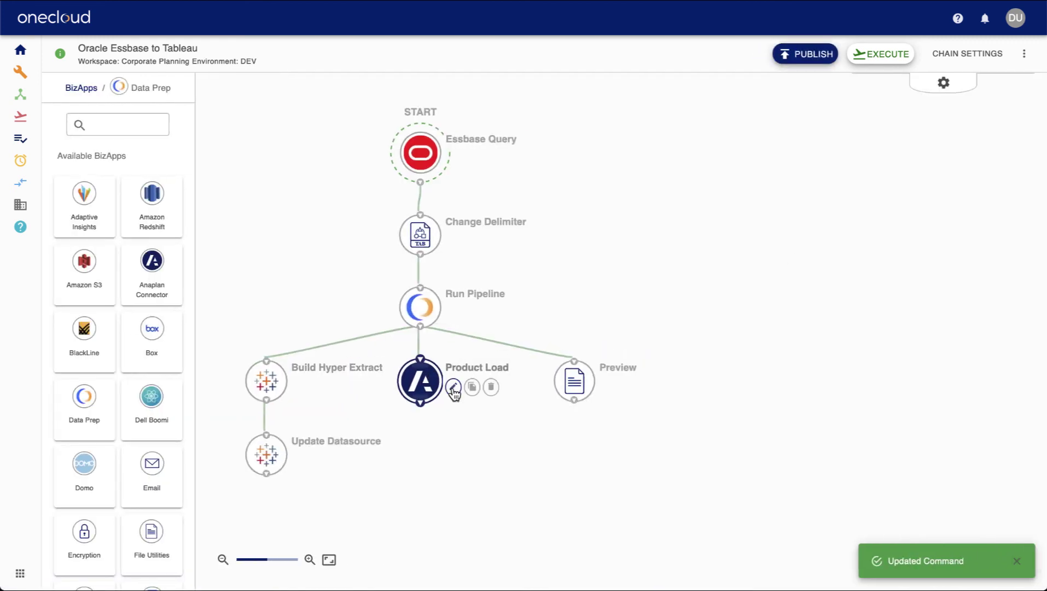
click(453, 387)
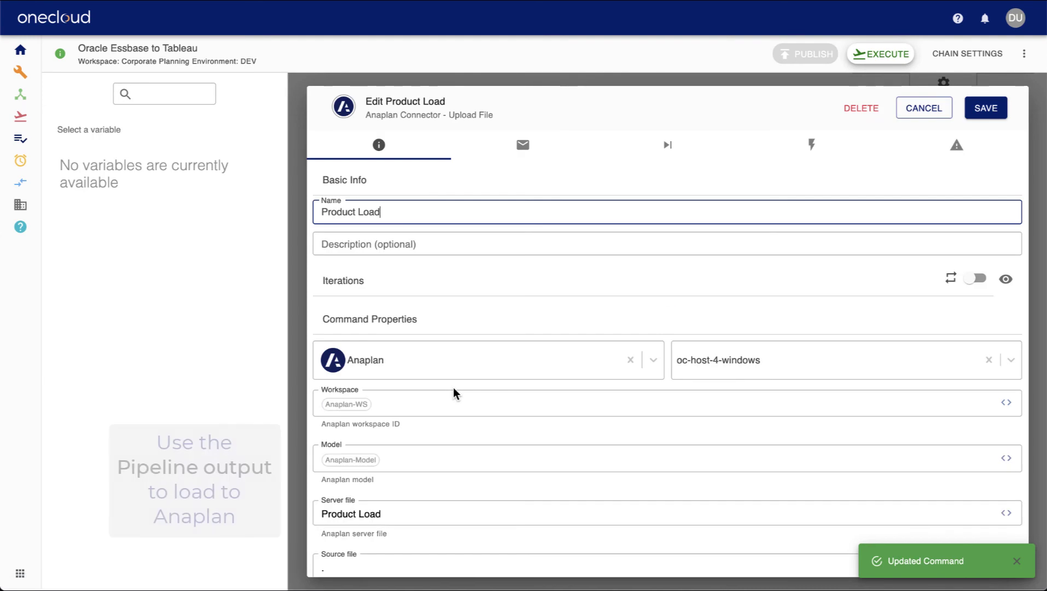
scroll(453, 387, down, 1)
click(345, 499)
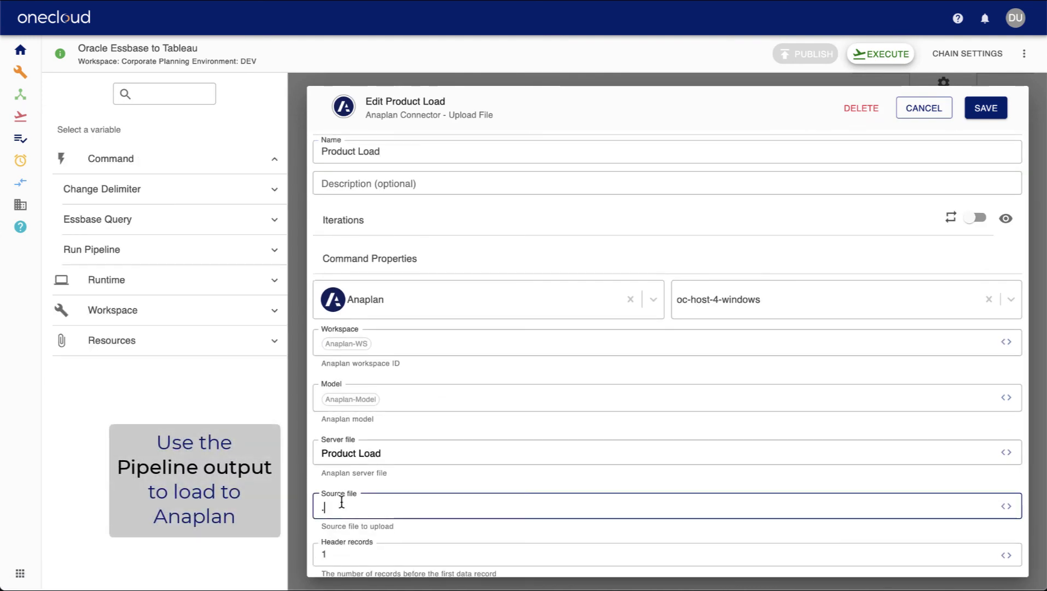
click(276, 253)
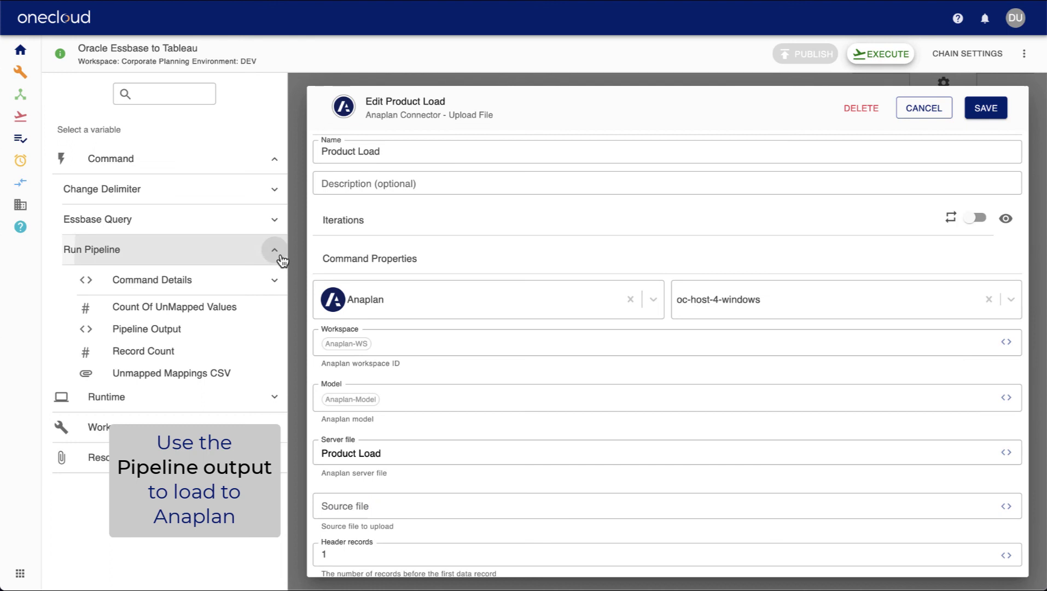
click(232, 328)
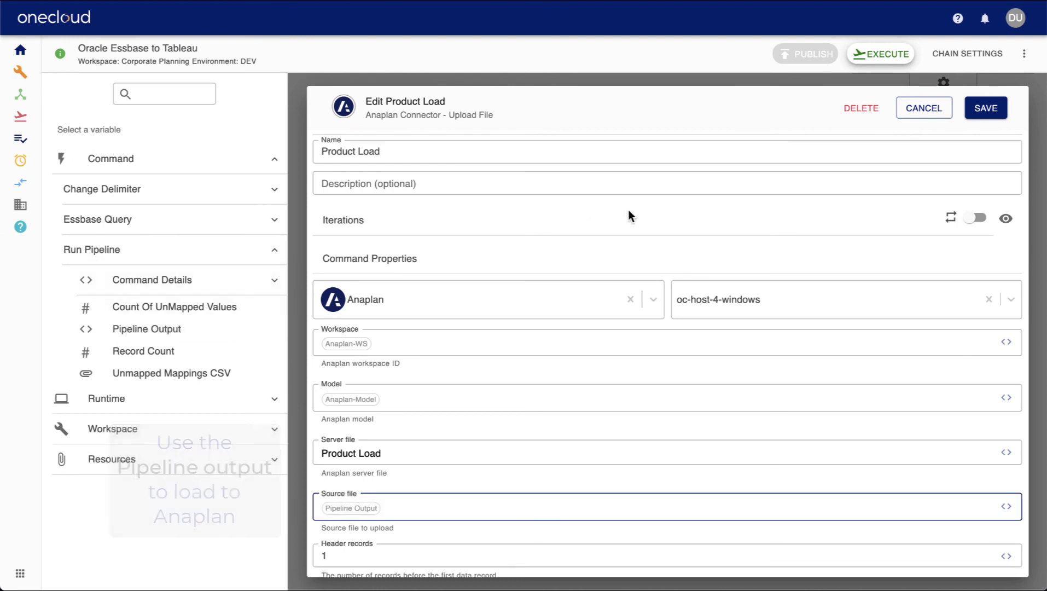
click(972, 112)
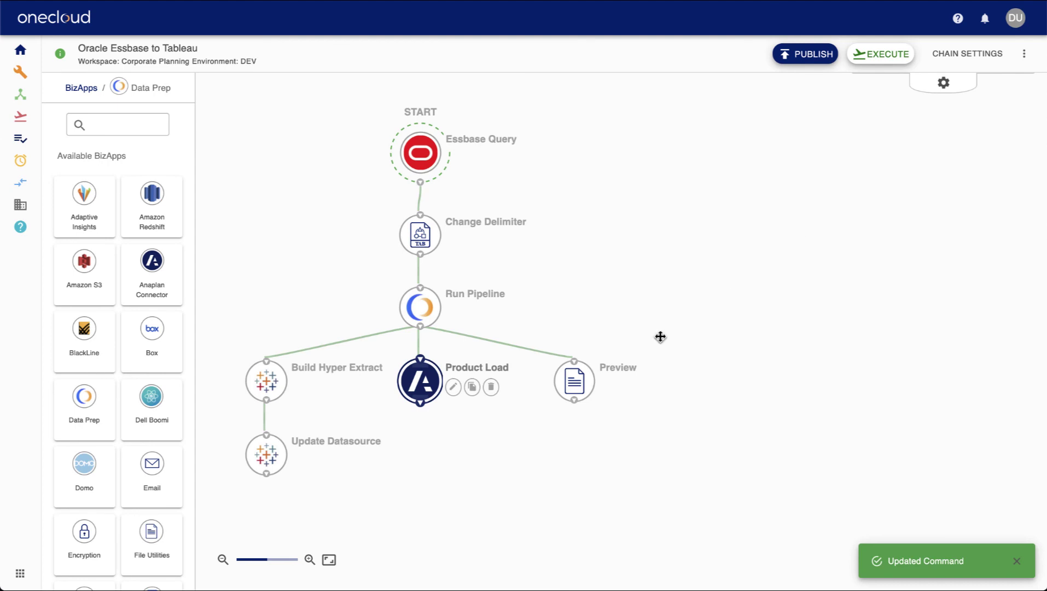
Set the Preview step's file name to Run Pipeline's Pipeline Output and save.
mouse_move(579, 378)
click(607, 387)
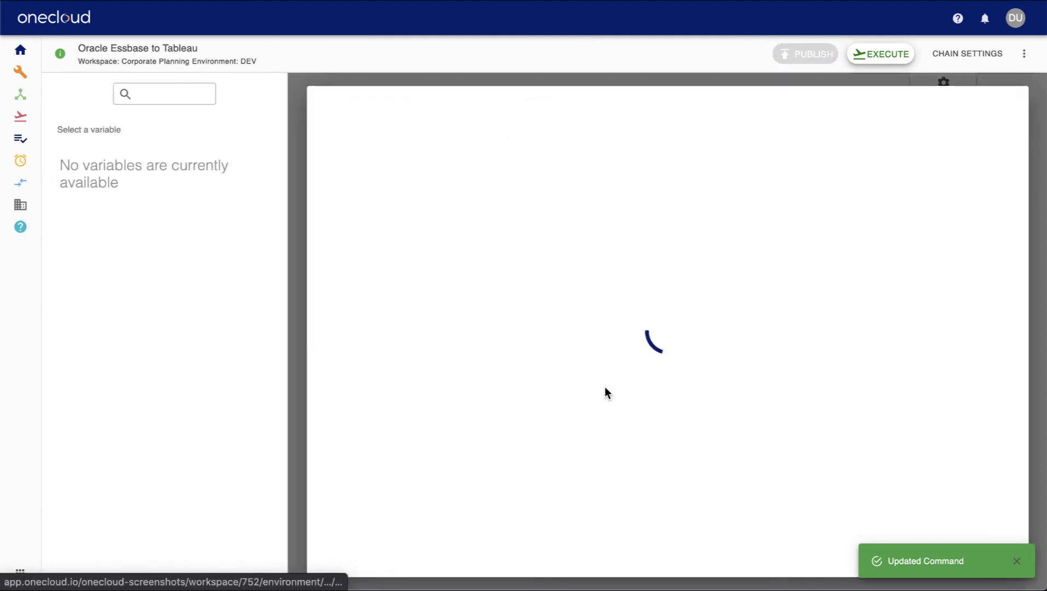
click(458, 406)
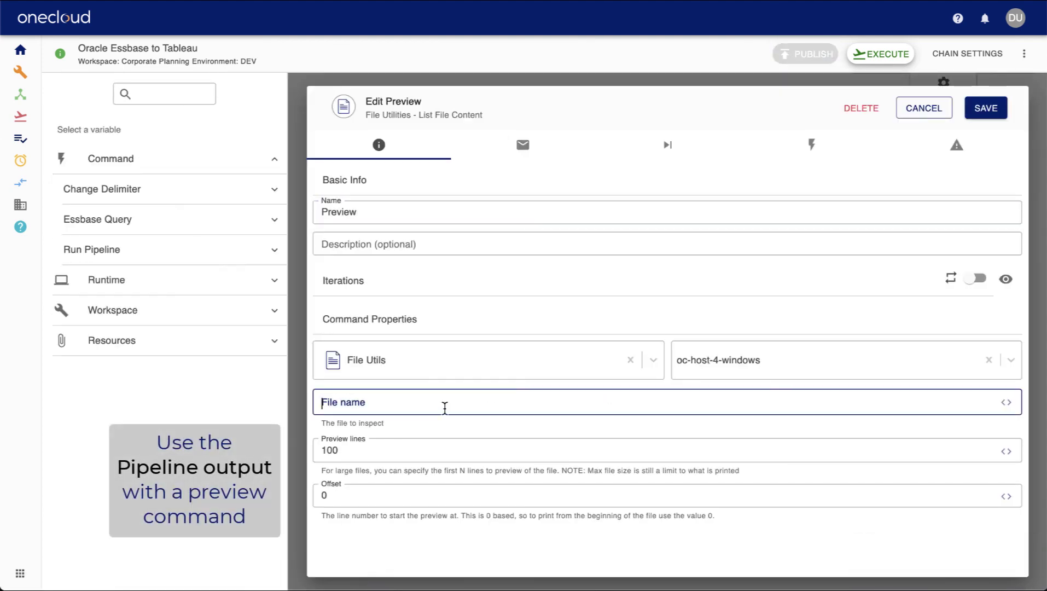
click(258, 255)
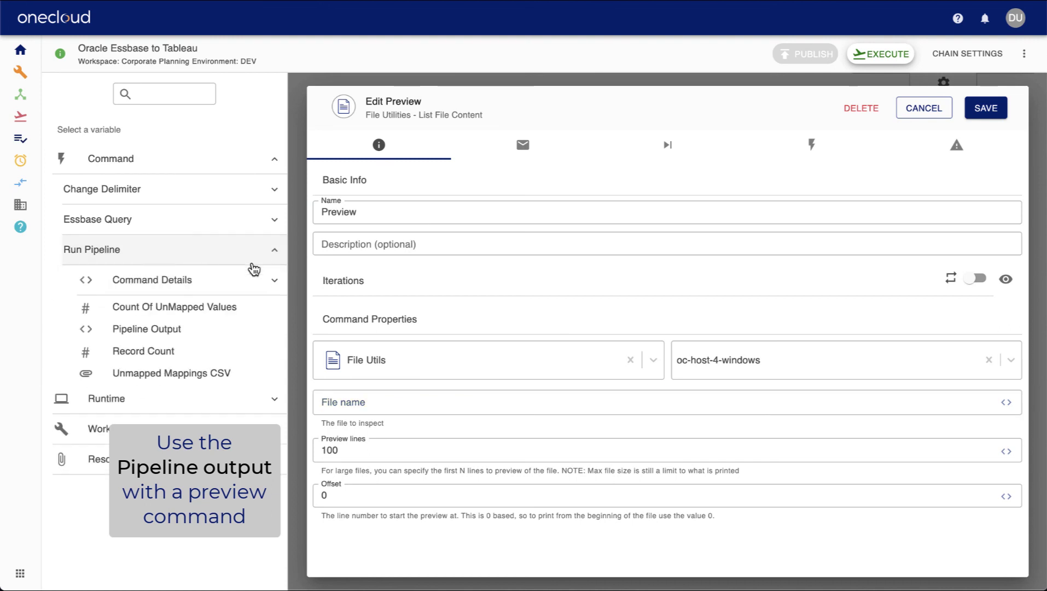
click(233, 331)
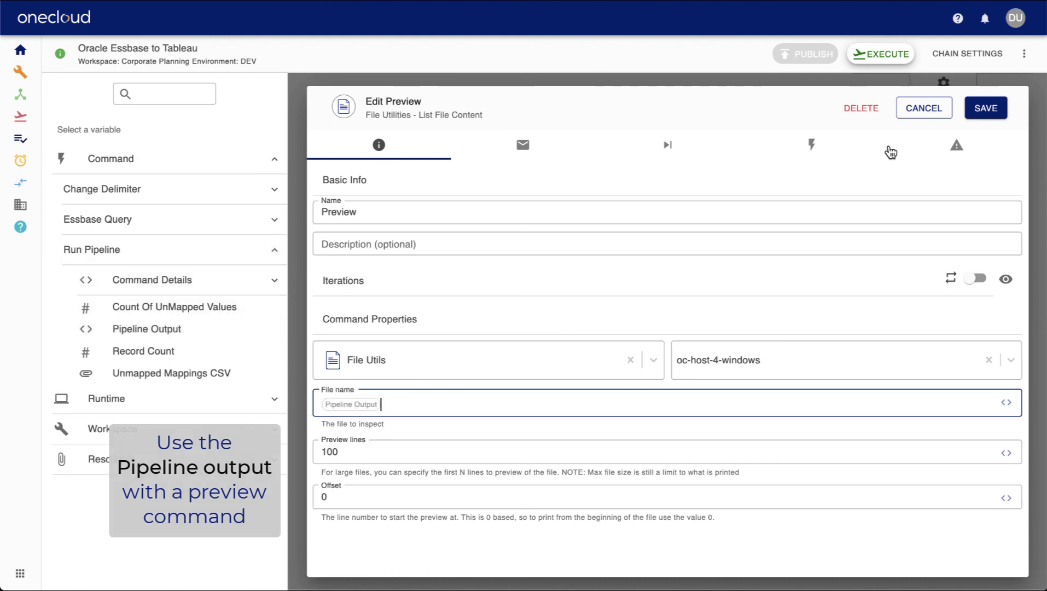
click(987, 109)
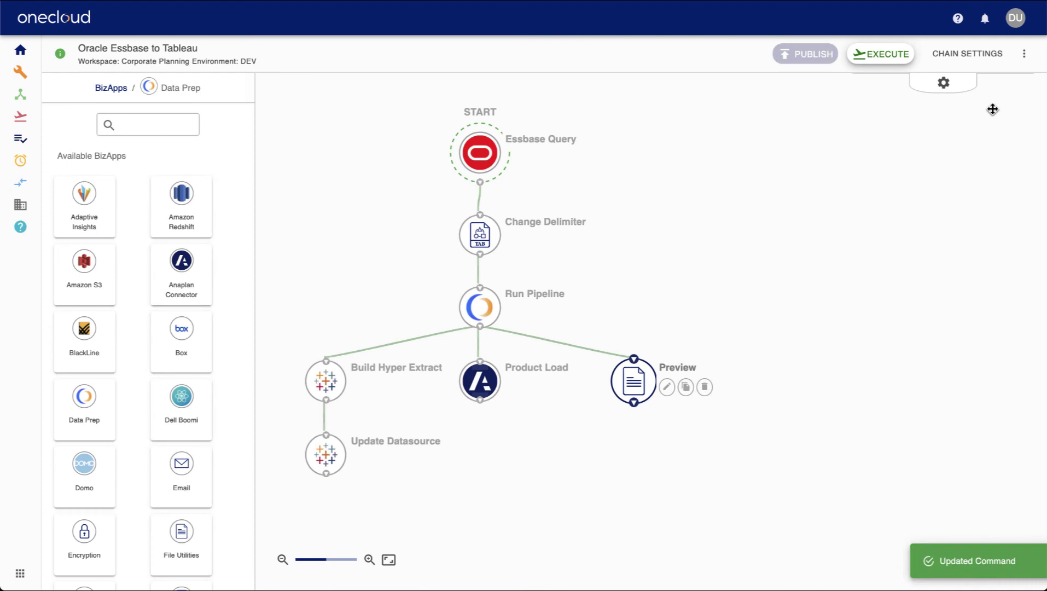
Publish the Oracle Essbase to Tableau chain and go to its execution monitor.
click(808, 53)
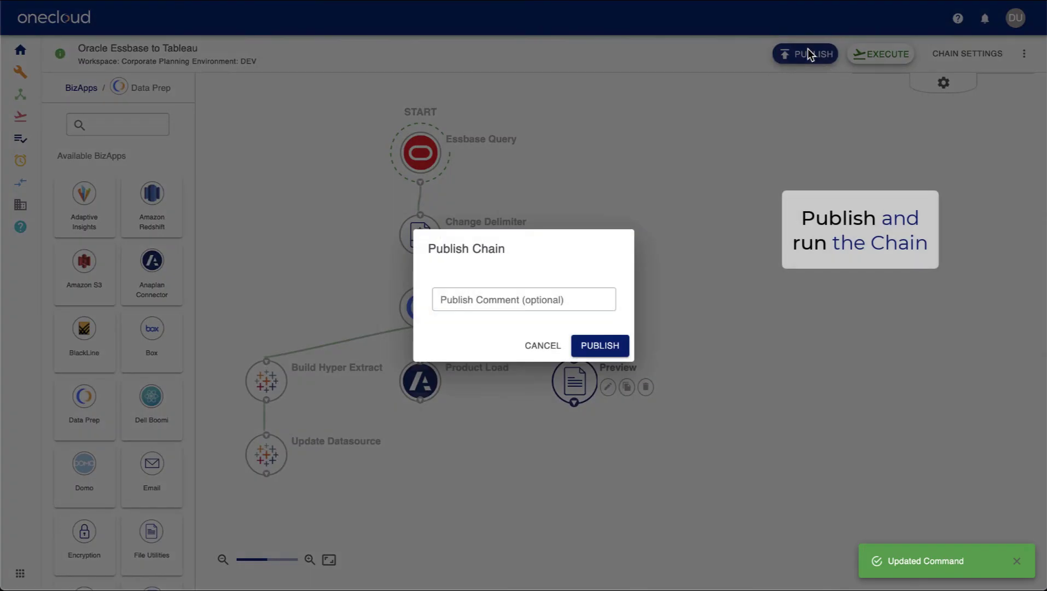
click(601, 346)
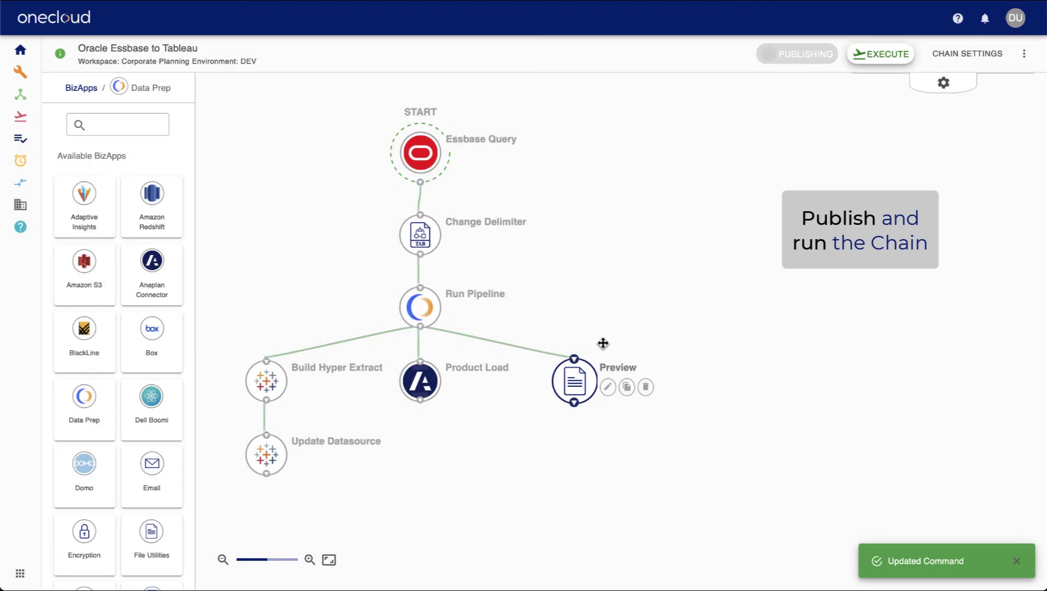
click(871, 57)
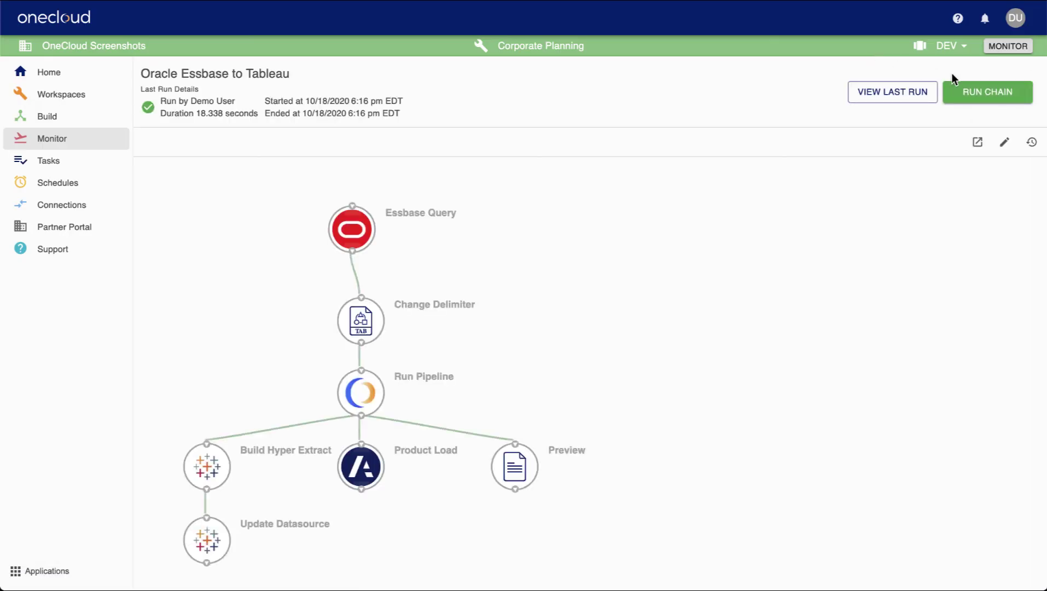
Run the chain and show the completed Preview step's logs with the mapped brand rows.
click(972, 89)
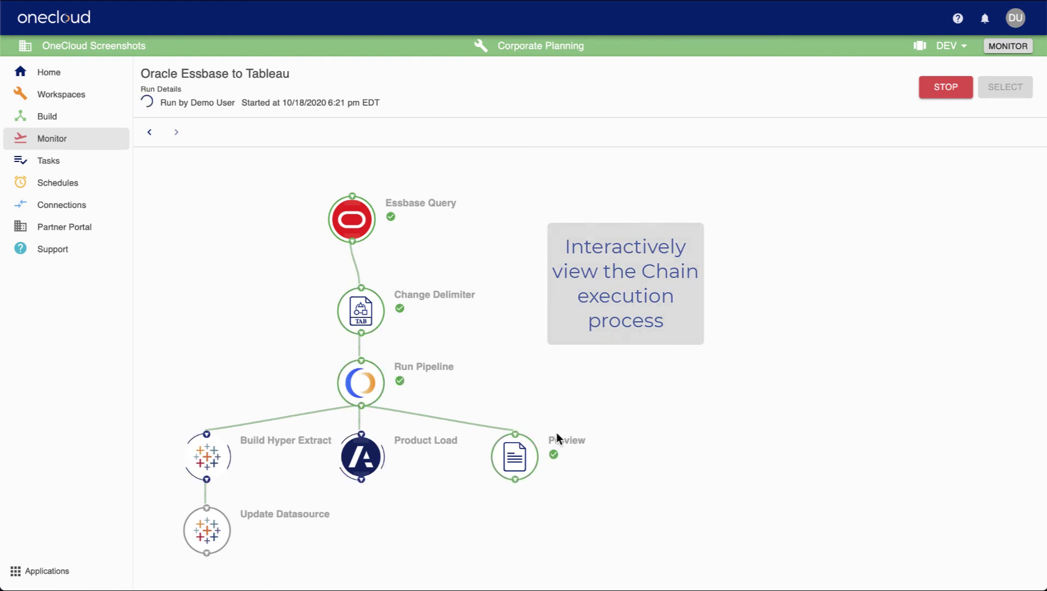
click(514, 455)
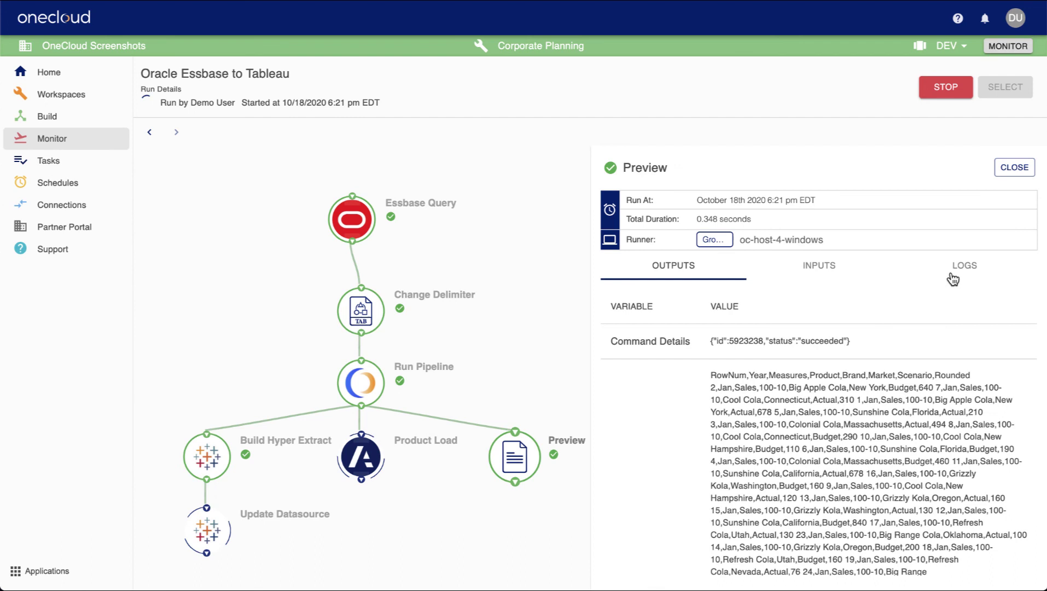
click(950, 279)
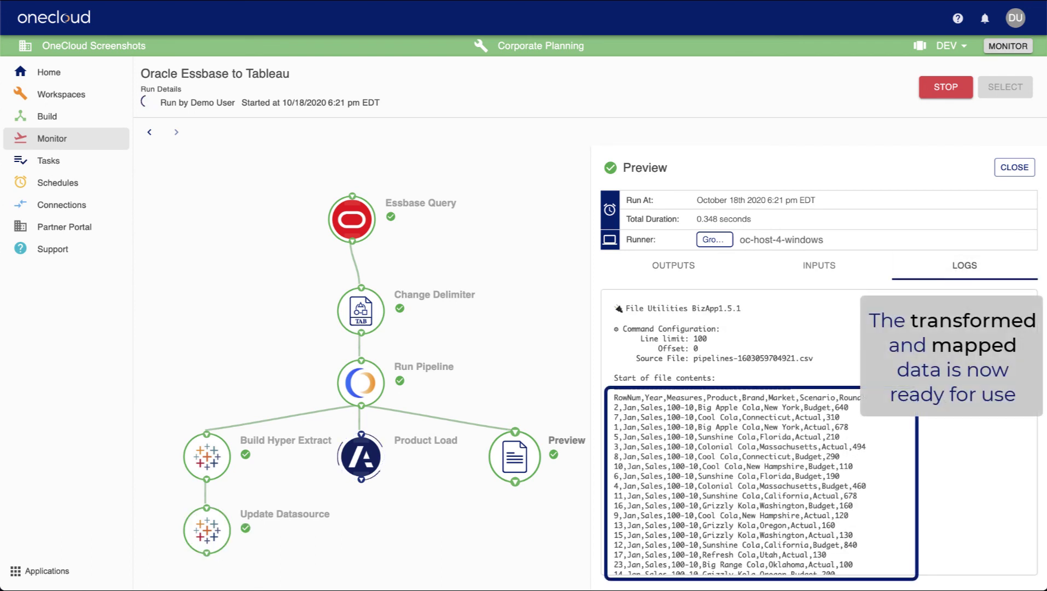